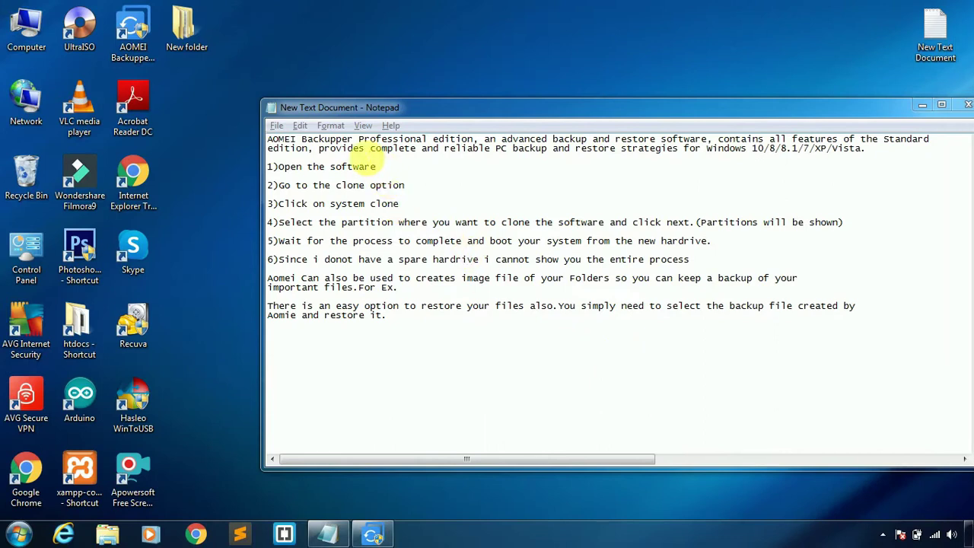
# Read the introduction and highlight the first instruction, "Open the software", in the notes.
pyautogui.moveTo(274, 142); pyautogui.dragTo(875, 152)
pyautogui.click(728, 203)
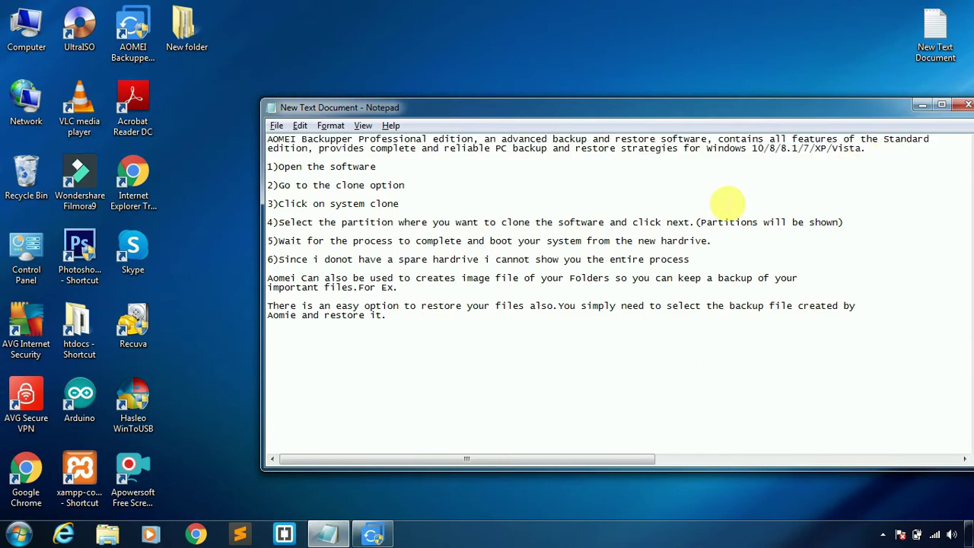
pyautogui.moveTo(377, 167); pyautogui.dragTo(280, 176)
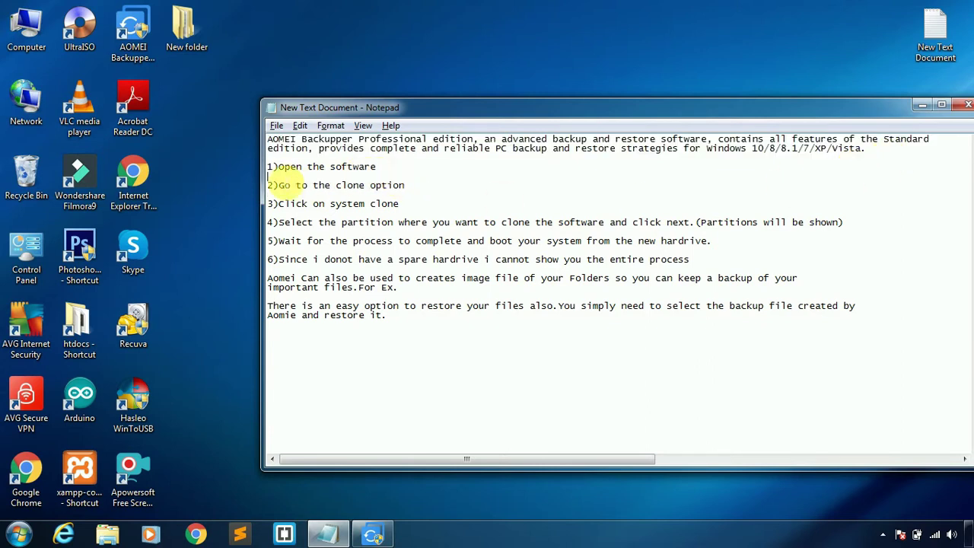
# Open the AOMEI Backupper main window, dismissing the notice that it is already running.
pyautogui.click(228, 149)
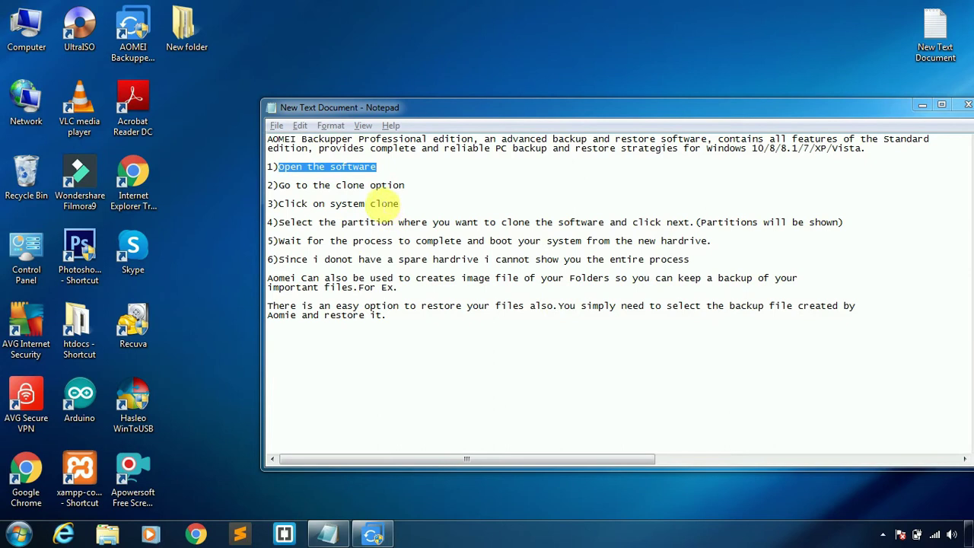
pyautogui.click(371, 534)
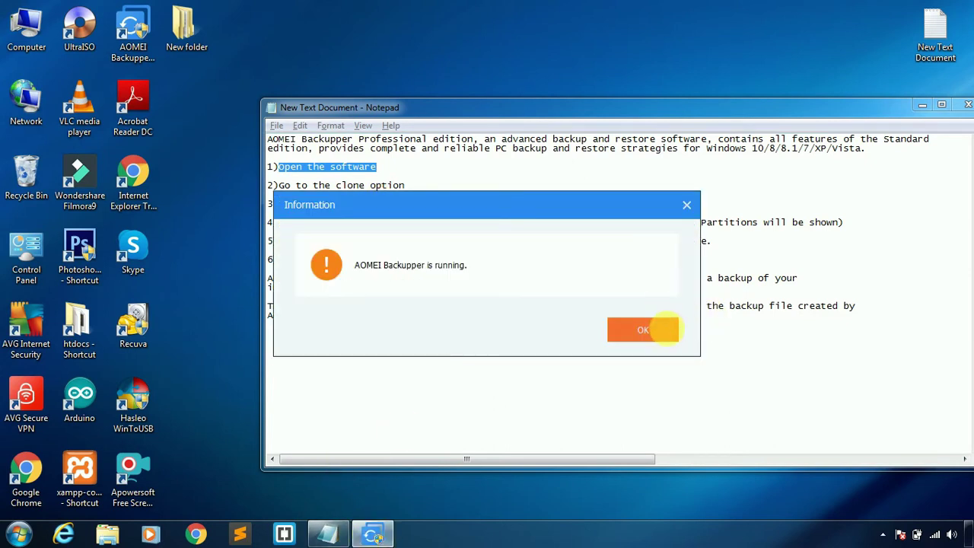
pyautogui.click(671, 335)
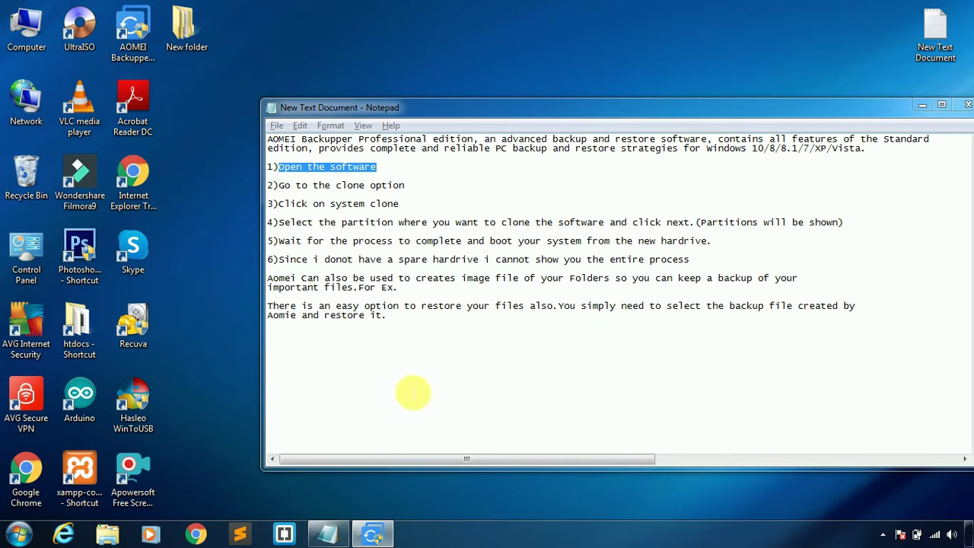
pyautogui.click(375, 534)
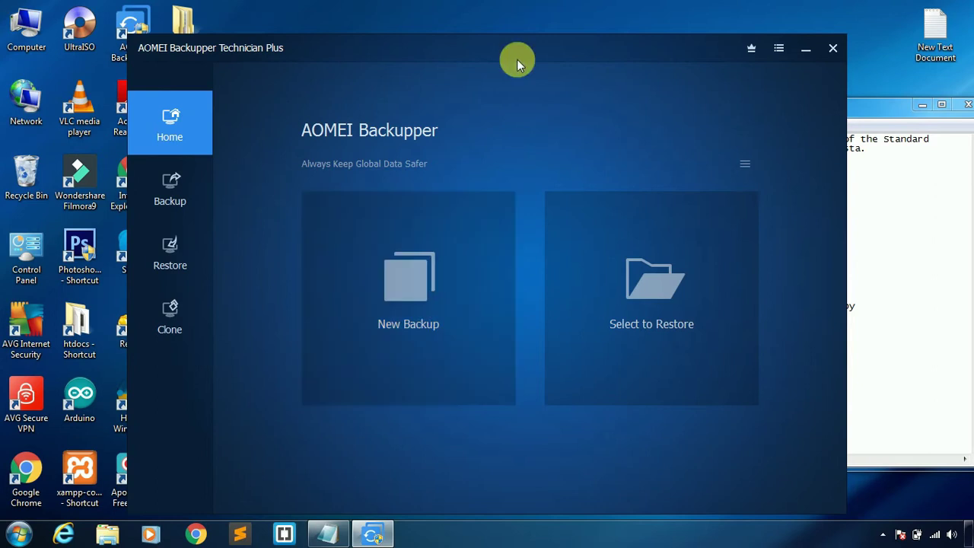
# Highlight the clone-option instruction in the Notepad notes and open the Clone section of AOMEI Backupper.
pyautogui.click(896, 197)
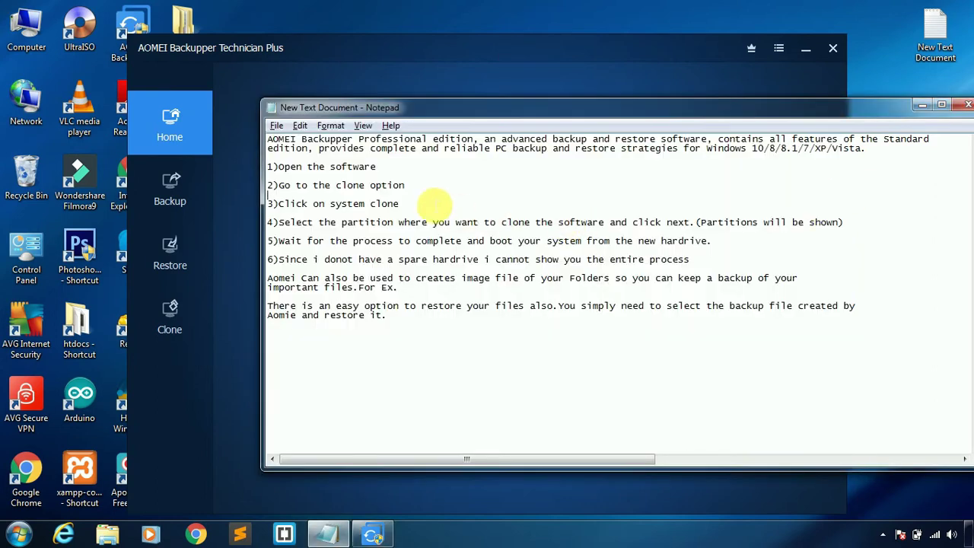
pyautogui.doubleClick(387, 185)
pyautogui.moveTo(387, 185); pyautogui.dragTo(283, 186)
pyautogui.click(170, 310)
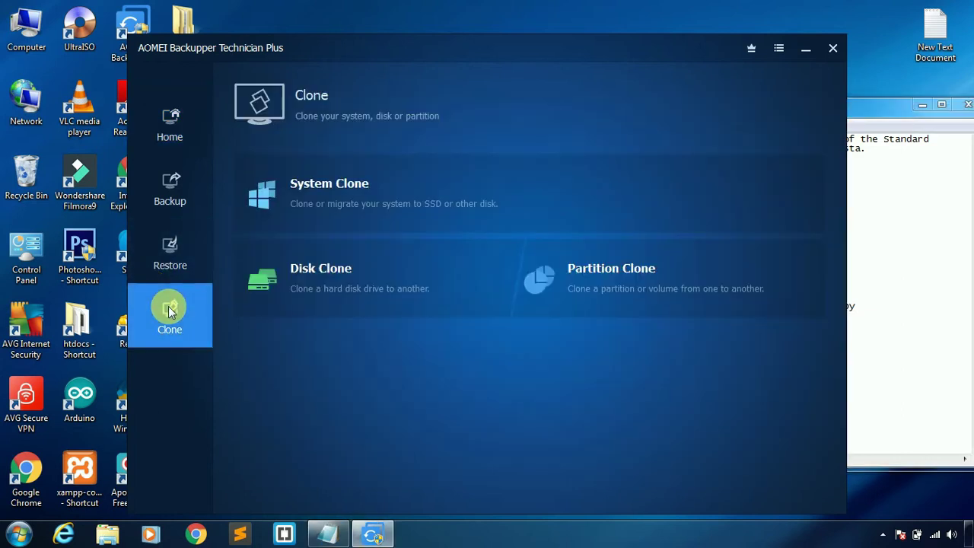
# Highlight the system clone instruction in the Notepad notes and start a System Clone in AOMEI Backupper.
pyautogui.click(327, 534)
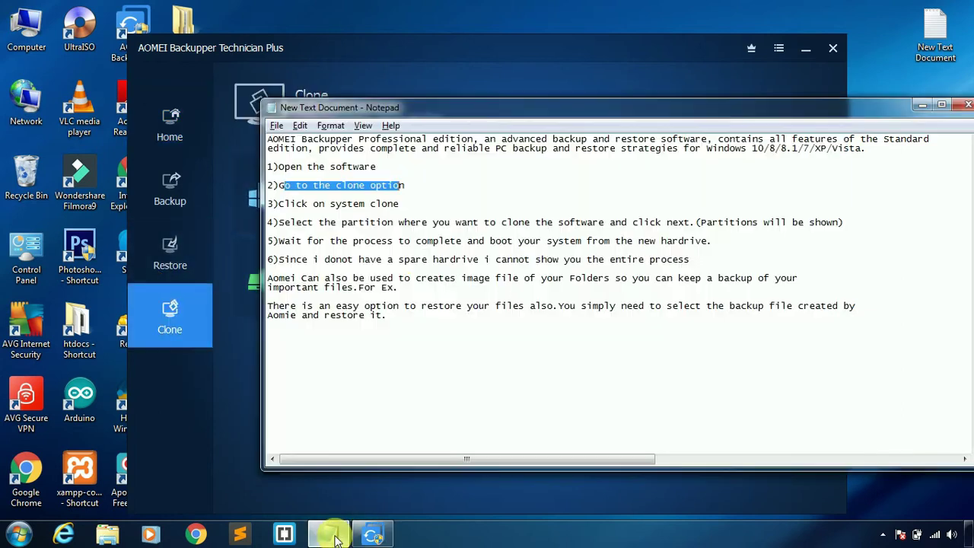
pyautogui.moveTo(278, 204); pyautogui.dragTo(397, 204)
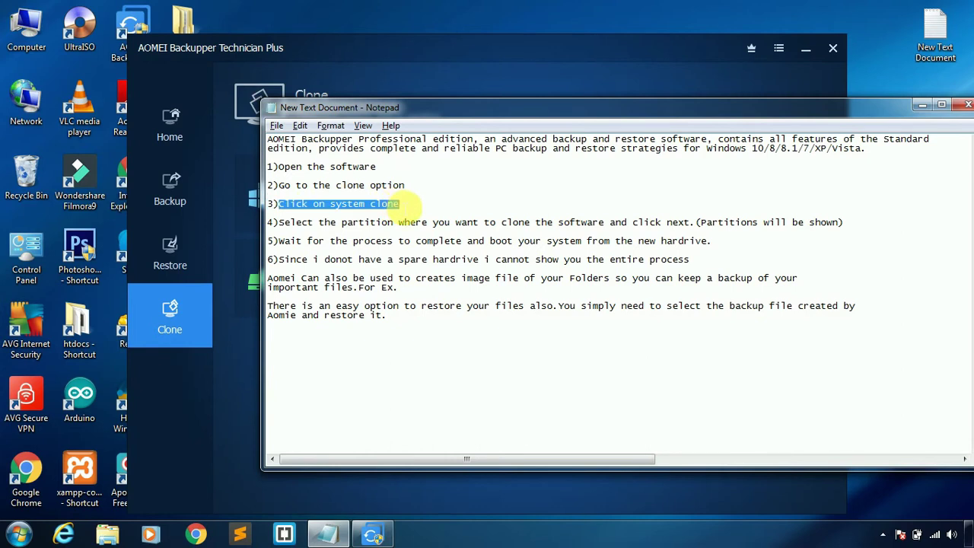
pyautogui.click(227, 246)
pyautogui.click(387, 184)
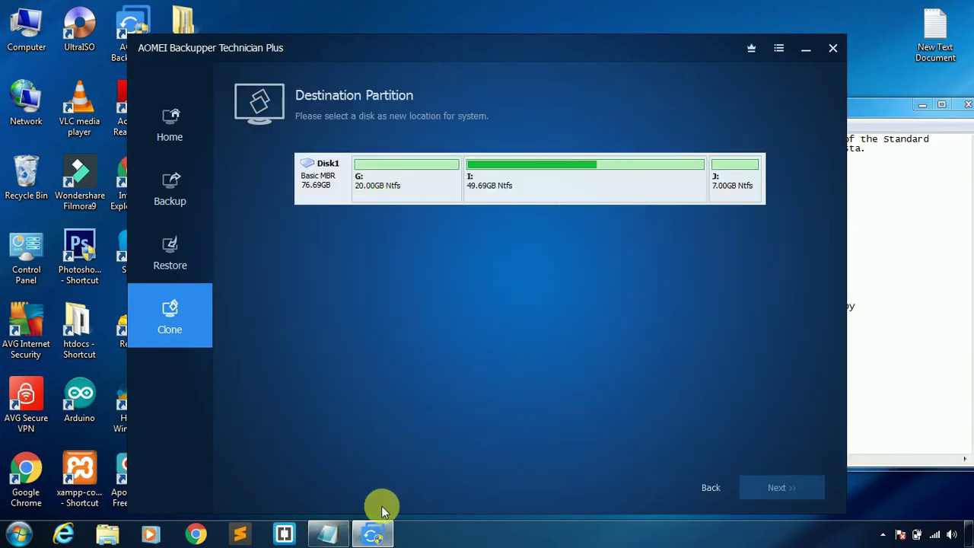
# Highlight the partition instruction in the Notepad notes and select partition G: on Disk1 as the clone destination in AOMEI Backupper.
pyautogui.click(327, 534)
pyautogui.moveTo(279, 222); pyautogui.dragTo(455, 222)
pyautogui.moveTo(516, 219); pyautogui.dragTo(702, 221)
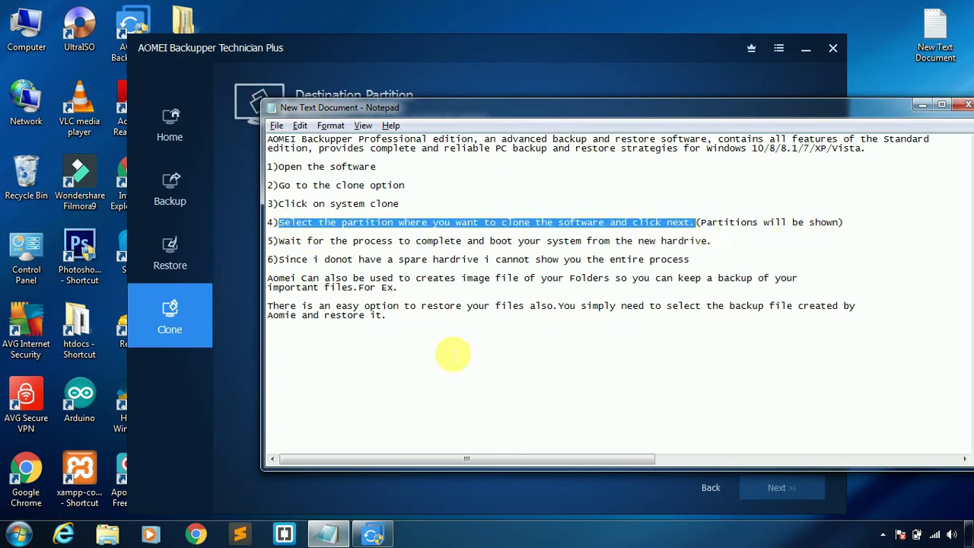
pyautogui.click(242, 318)
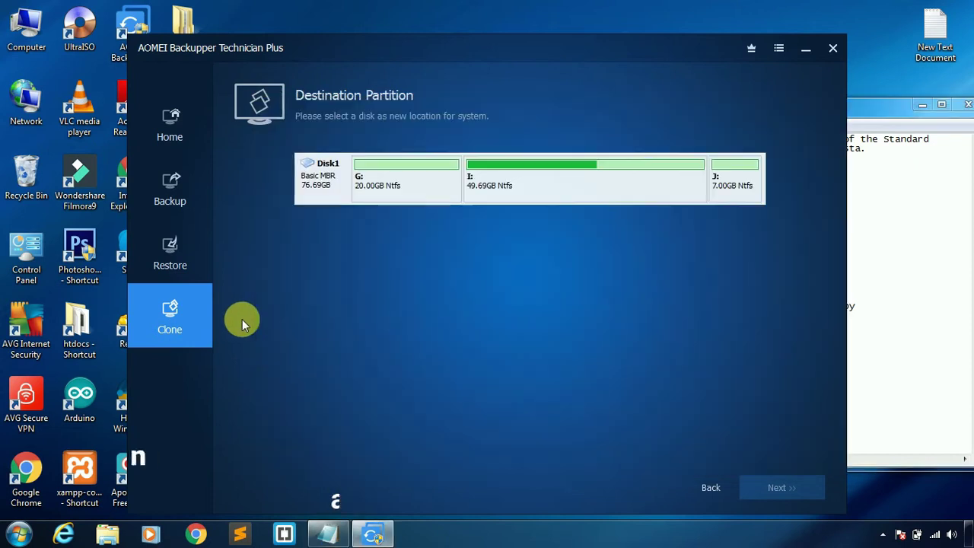
pyautogui.click(377, 185)
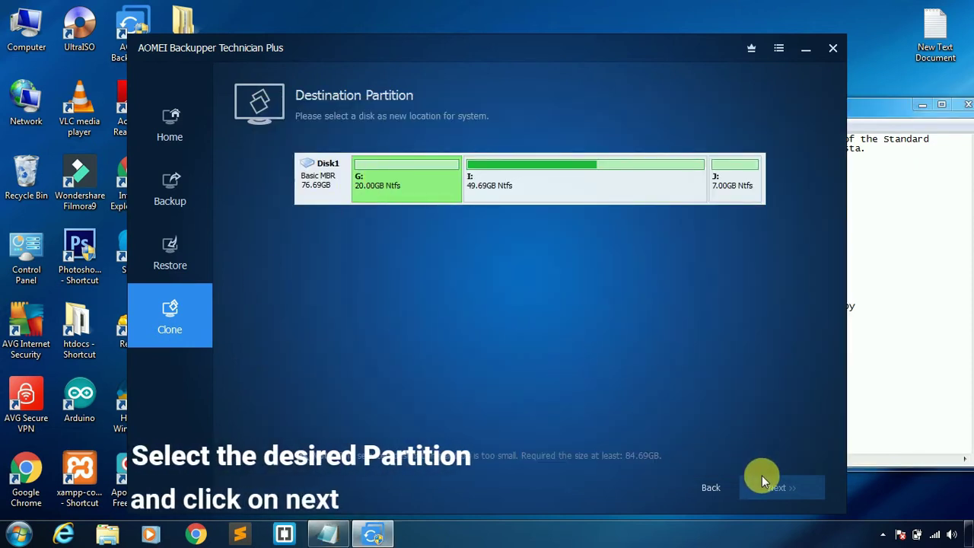
# Read instructions 5 and 6 and the paragraph on folder image backups in the Notepad notes.
pyautogui.click(327, 534)
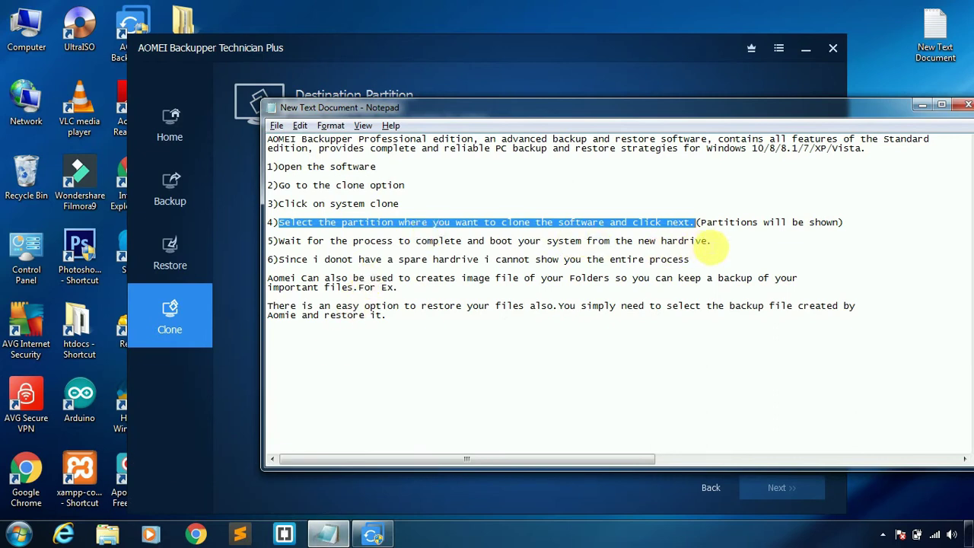
pyautogui.doubleClick(710, 241)
pyautogui.moveTo(632, 253); pyautogui.dragTo(291, 248)
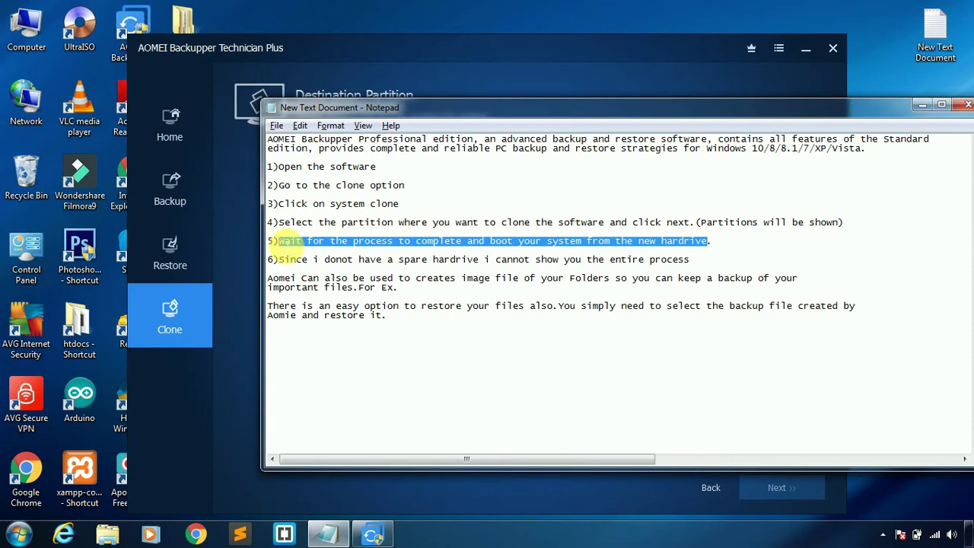
pyautogui.click(699, 260)
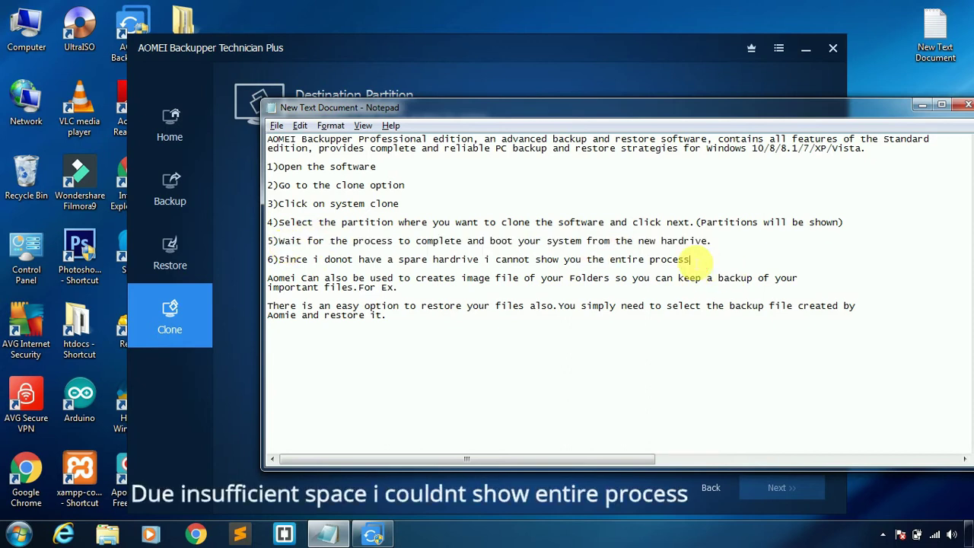
pyautogui.moveTo(696, 260); pyautogui.dragTo(285, 262)
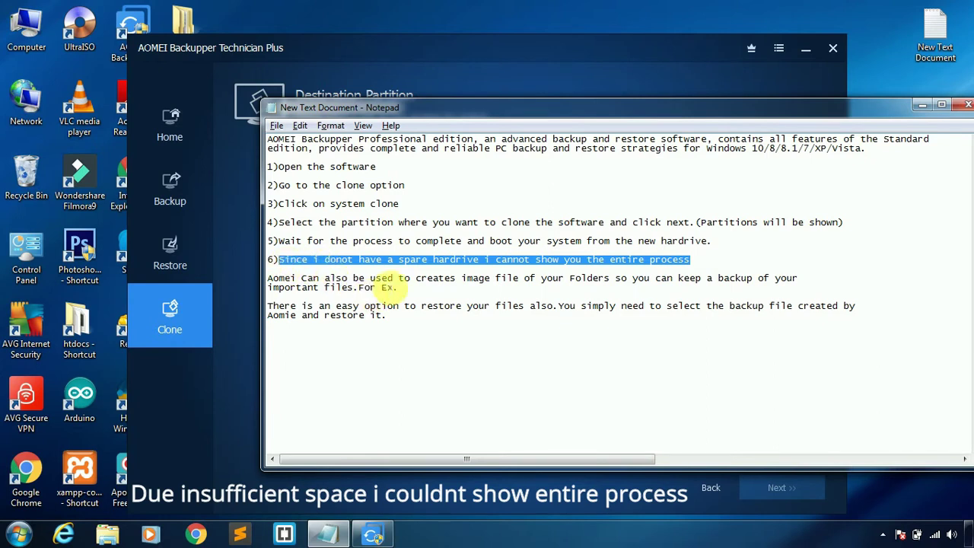
pyautogui.click(384, 279)
pyautogui.moveTo(398, 289); pyautogui.dragTo(271, 284)
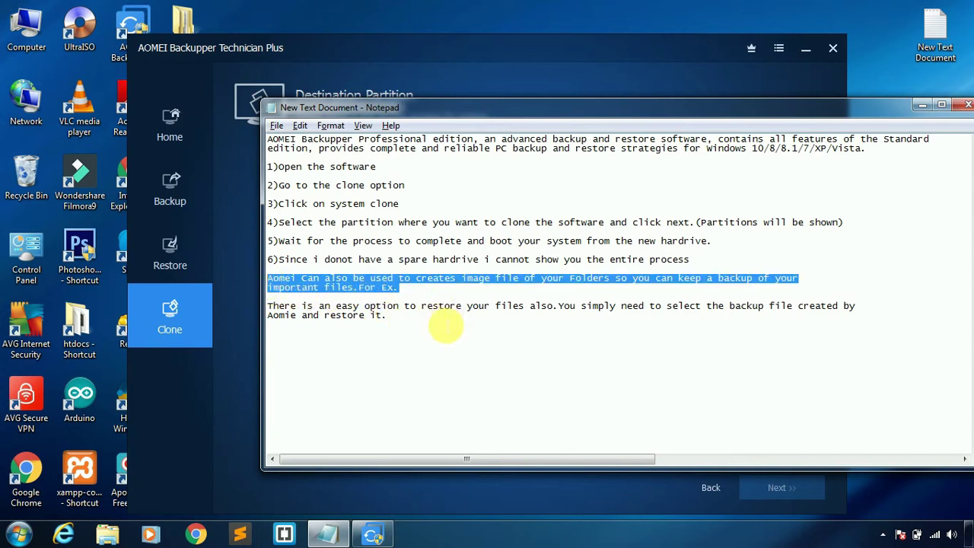
pyautogui.click(408, 283)
# Return to AOMEI Backupper and start a new File Backup task.
pyautogui.click(231, 271)
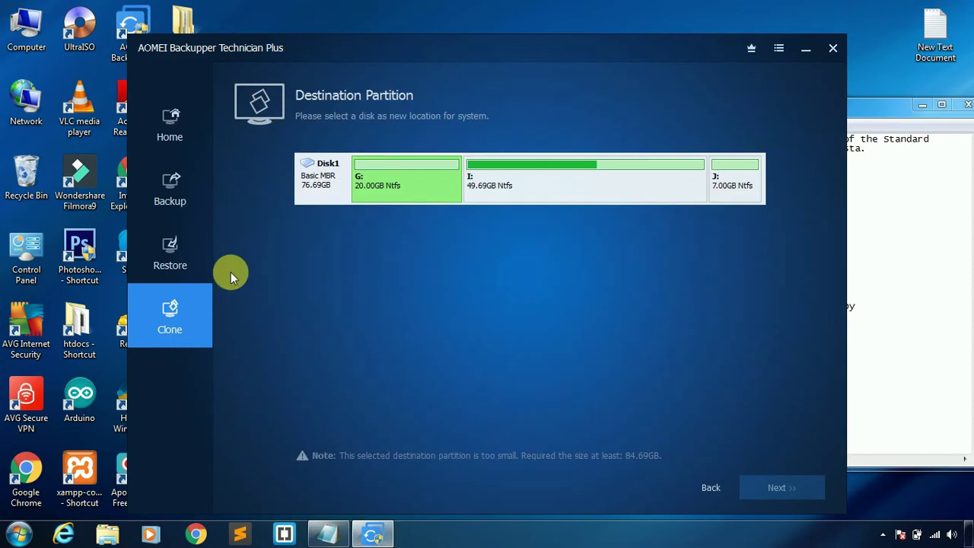
pyautogui.click(181, 189)
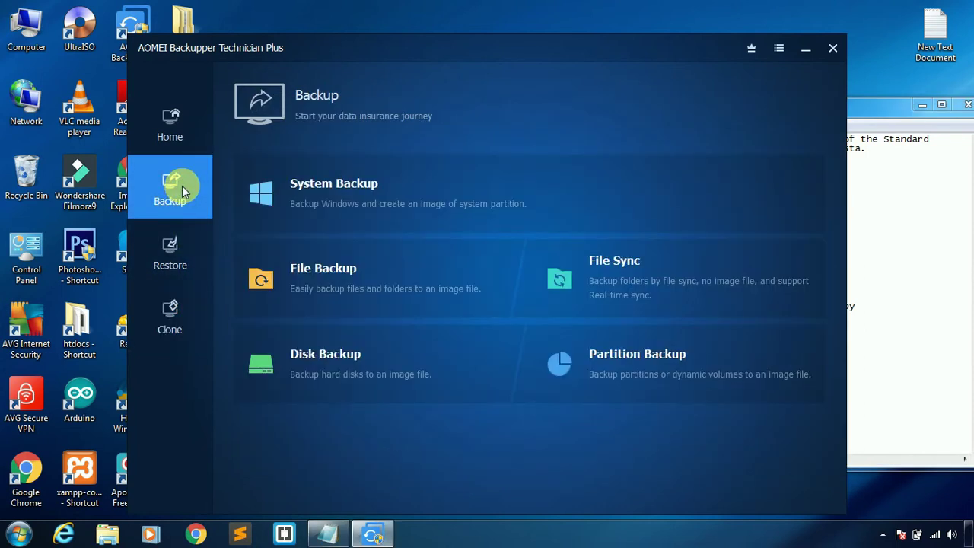
pyautogui.click(361, 275)
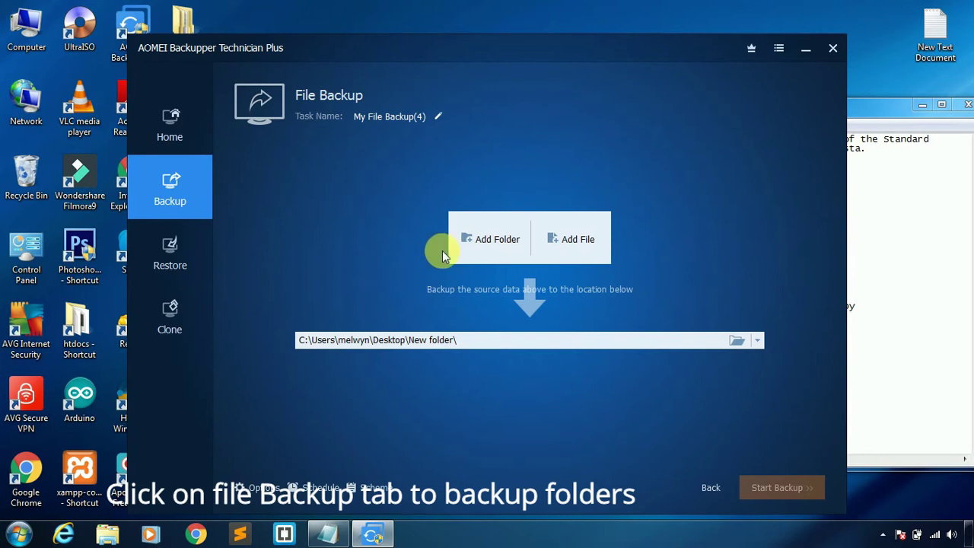
pyautogui.click(475, 245)
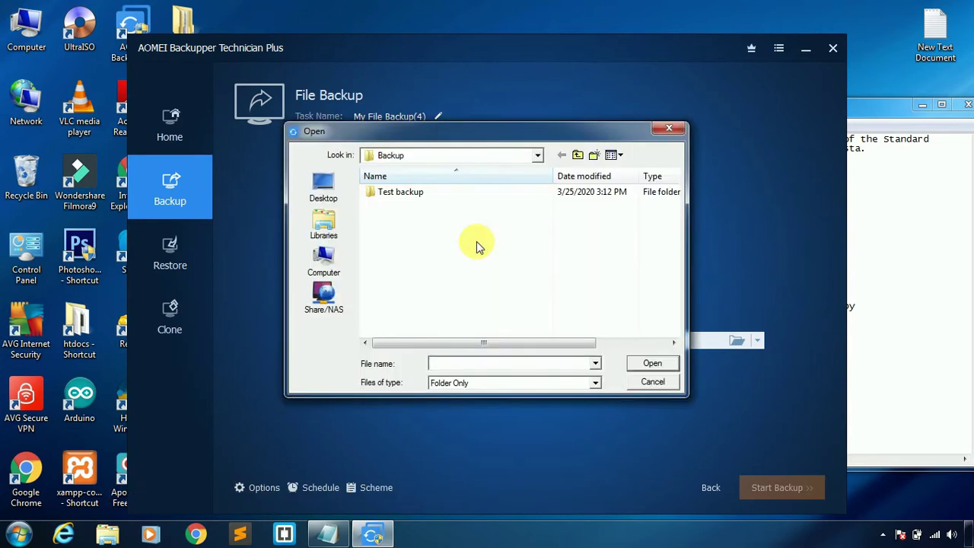
pyautogui.doubleClick(456, 196)
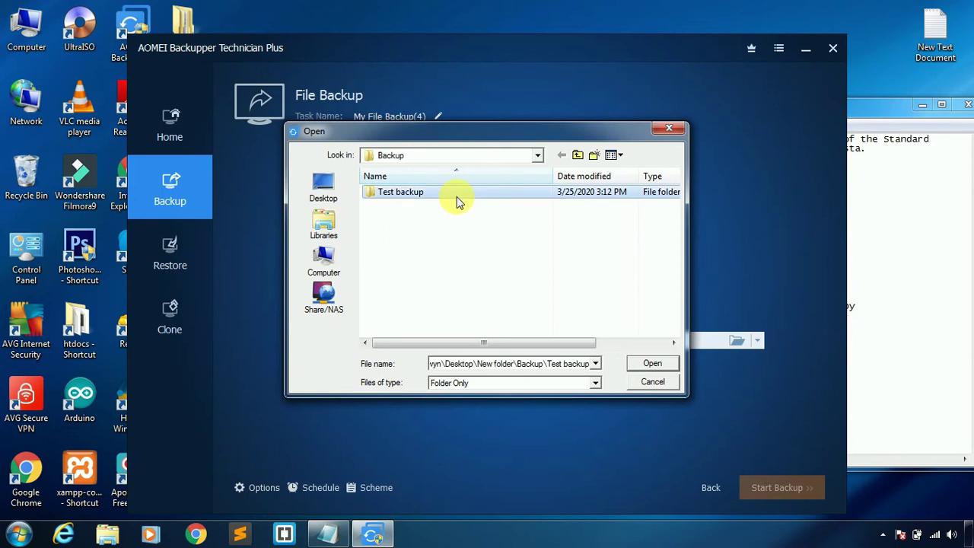
pyautogui.click(578, 157)
pyautogui.click(648, 382)
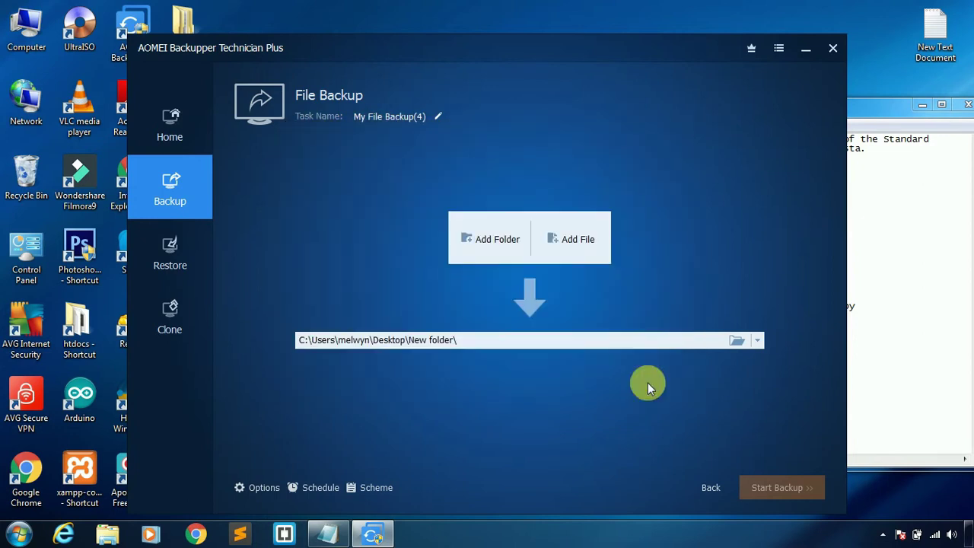
# Examine the test file inside the desktop's New folder\Backup\Test backup folder in Windows Explorer.
pyautogui.doubleClick(186, 21)
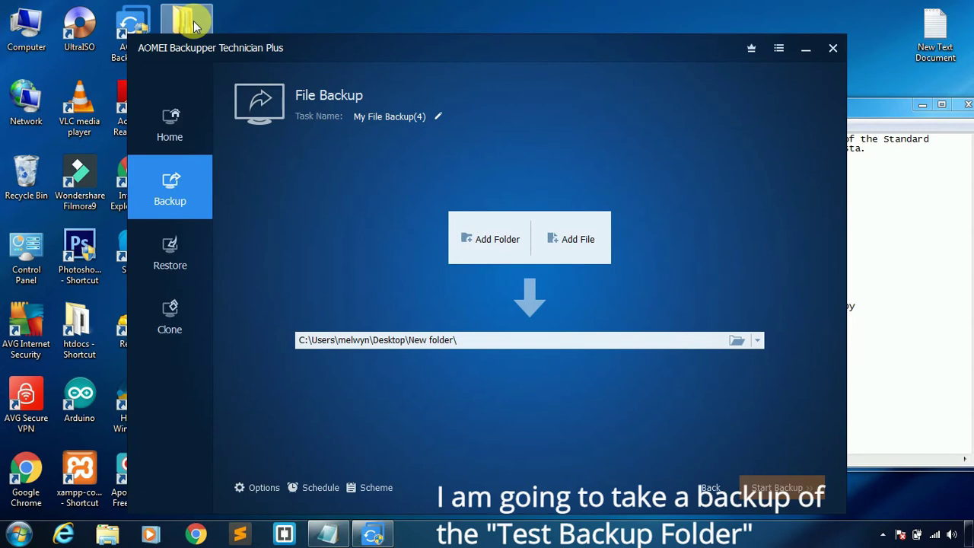
pyautogui.doubleClick(465, 153)
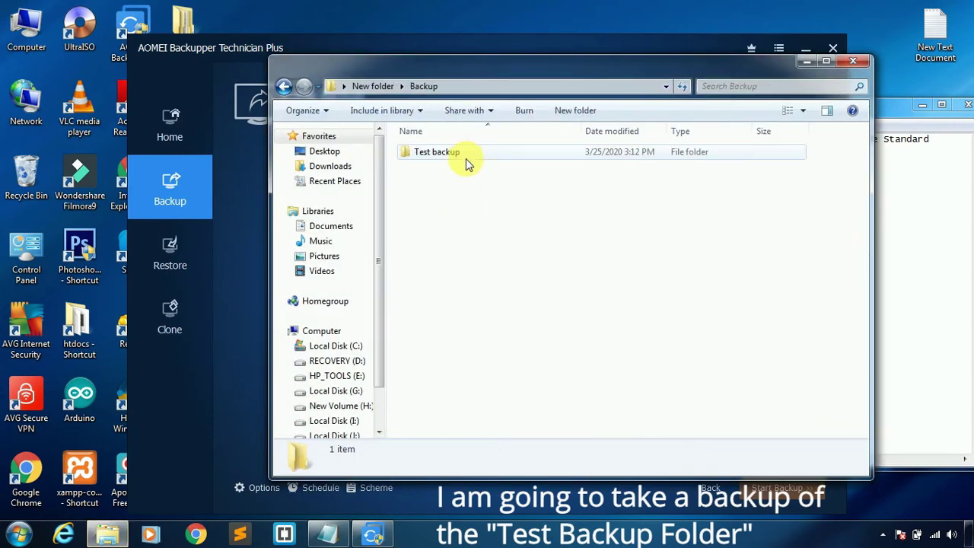
pyautogui.doubleClick(466, 153)
pyautogui.doubleClick(466, 152)
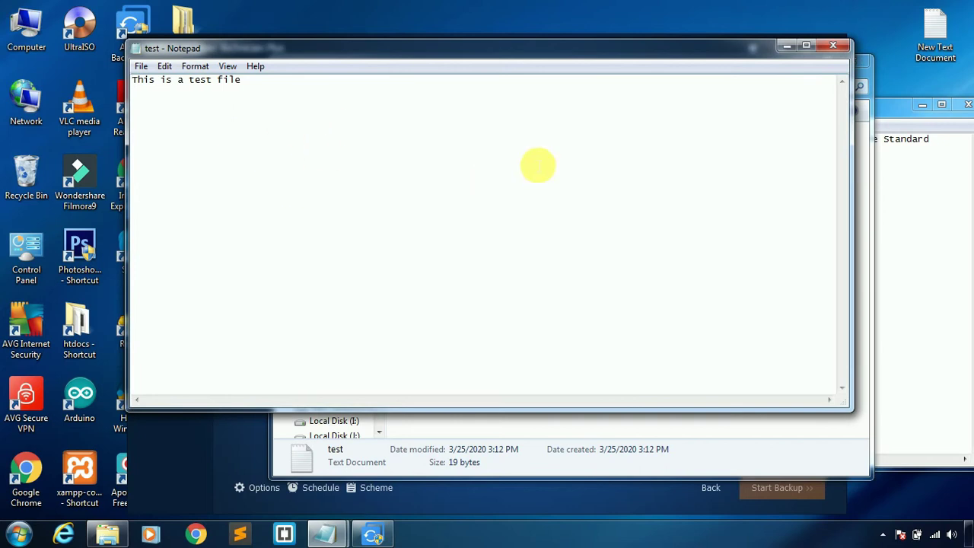
pyautogui.click(833, 46)
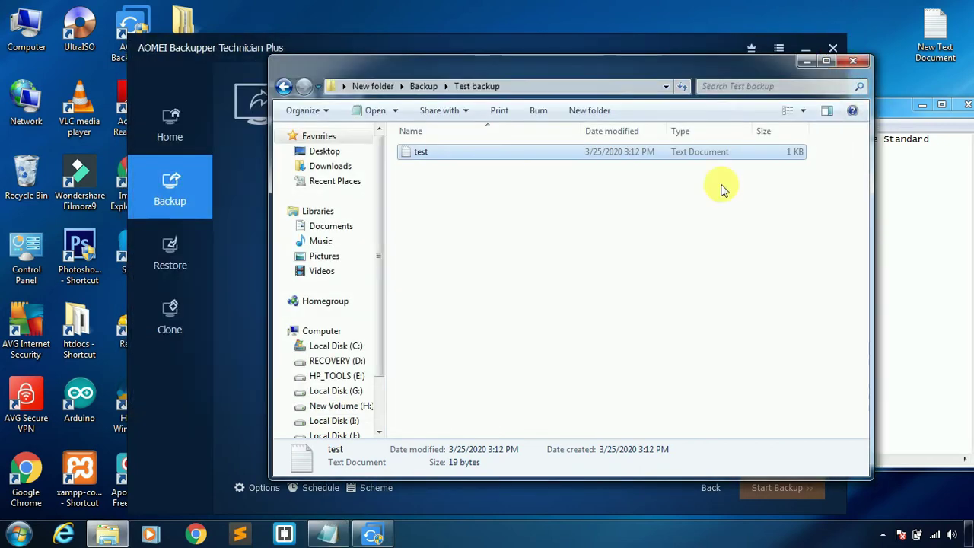
pyautogui.doubleClick(283, 87)
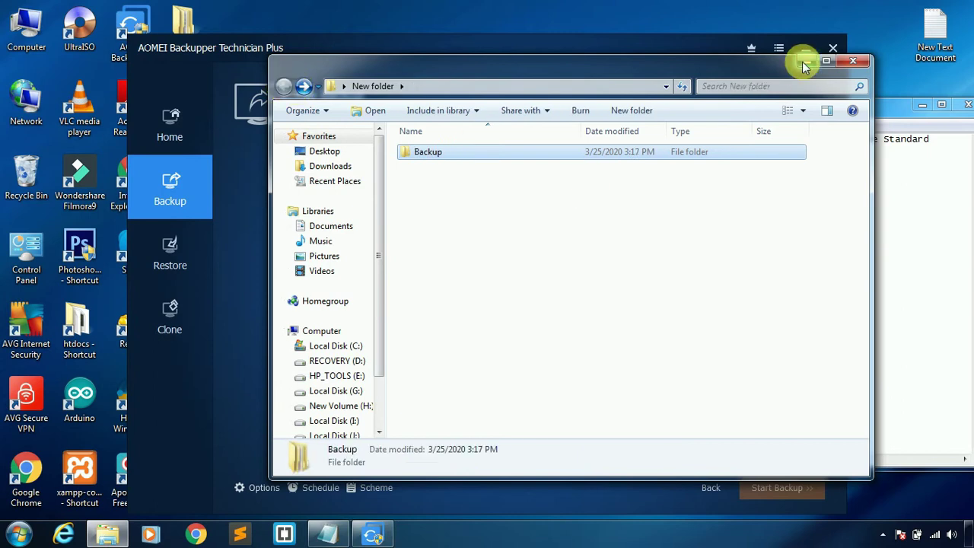
pyautogui.click(805, 61)
# Add the Test backup folder as the source of the AOMEI file backup.
pyautogui.click(516, 250)
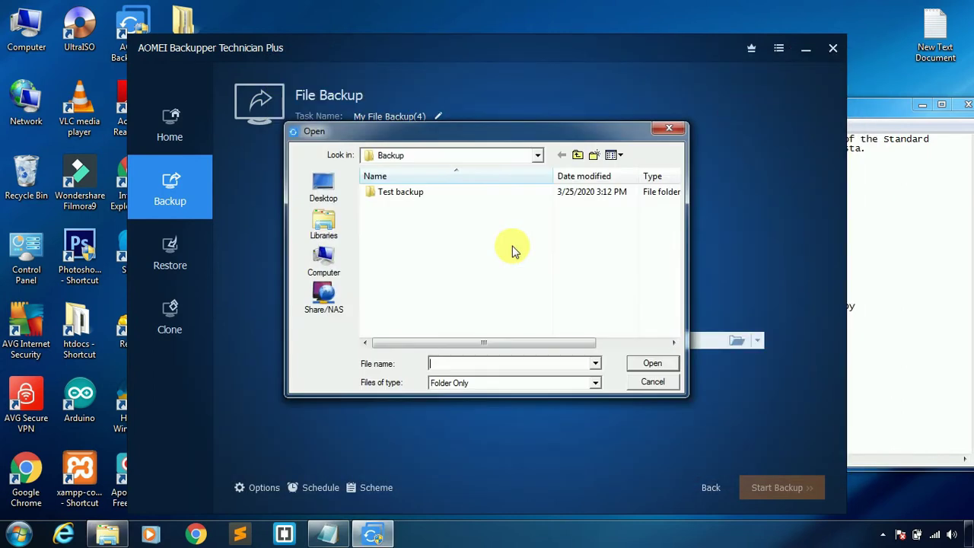
pyautogui.click(410, 194)
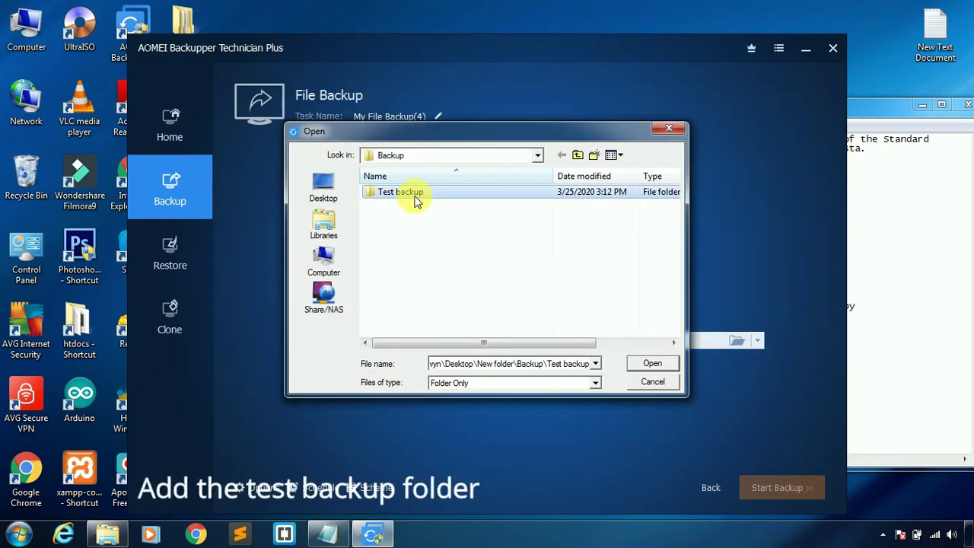
pyautogui.click(648, 364)
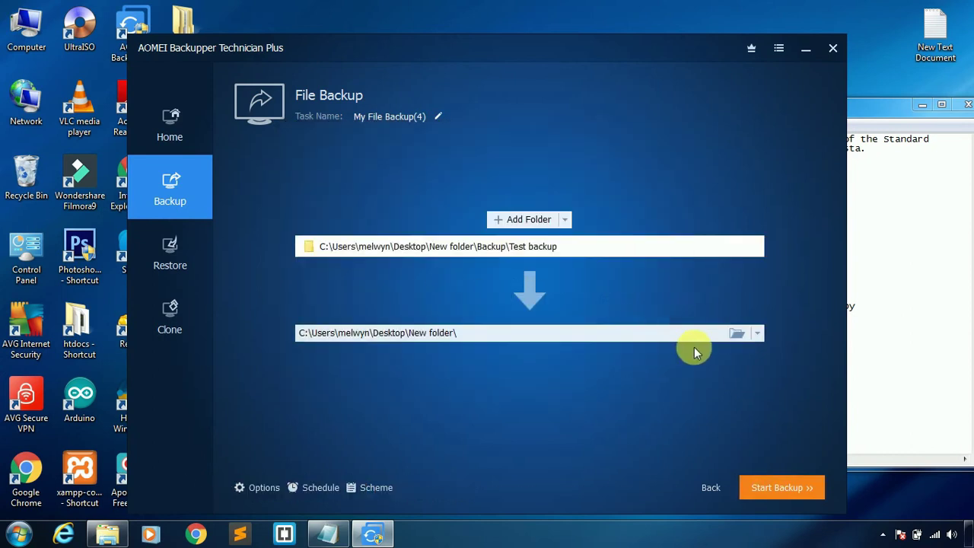
# Set the backup destination to New folder on the desktop.
pyautogui.click(731, 336)
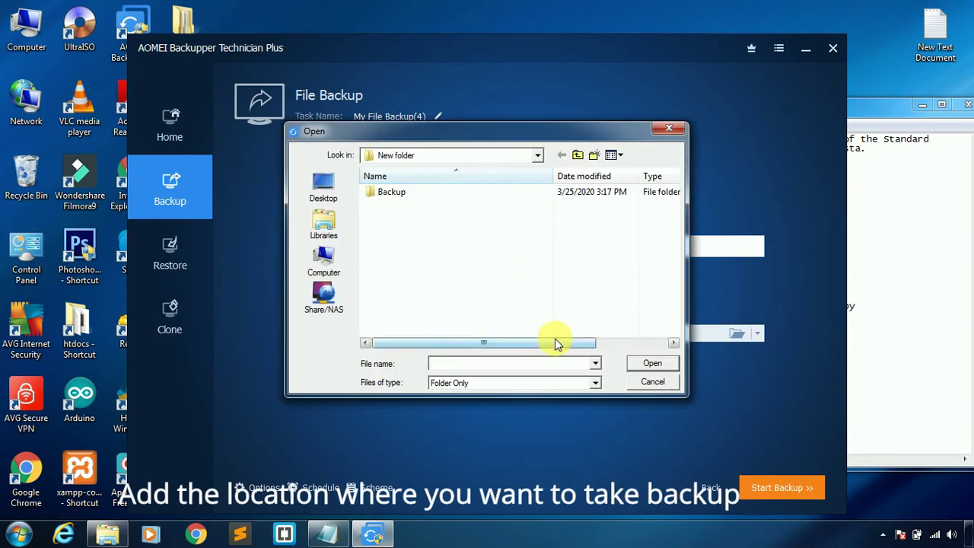
pyautogui.click(651, 363)
pyautogui.click(652, 363)
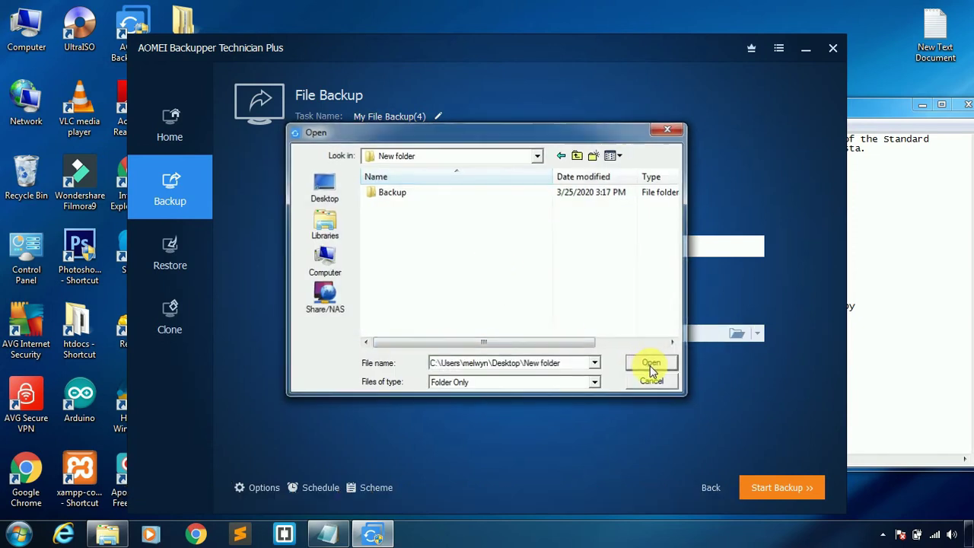
# Run the file backup to completion and finish the task to return to the backup list.
pyautogui.click(764, 481)
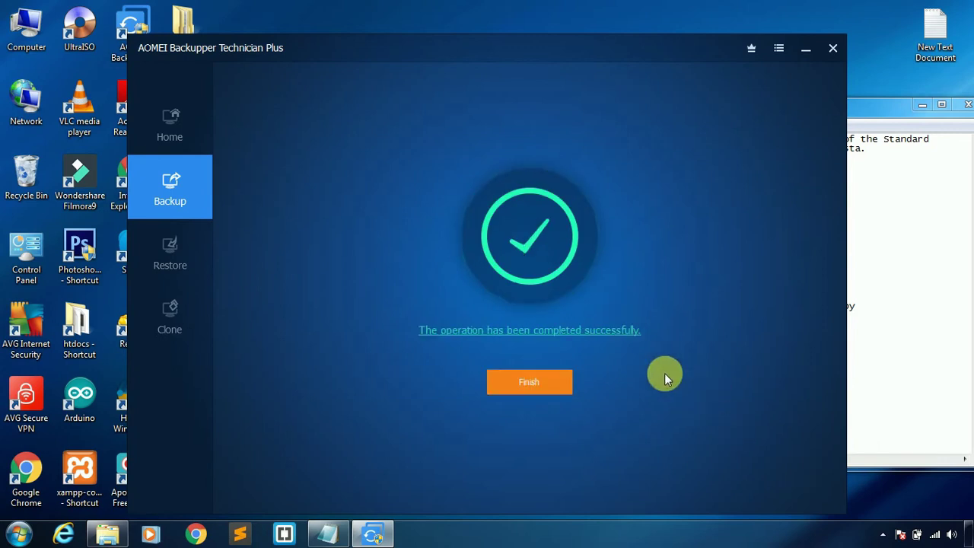
pyautogui.click(550, 379)
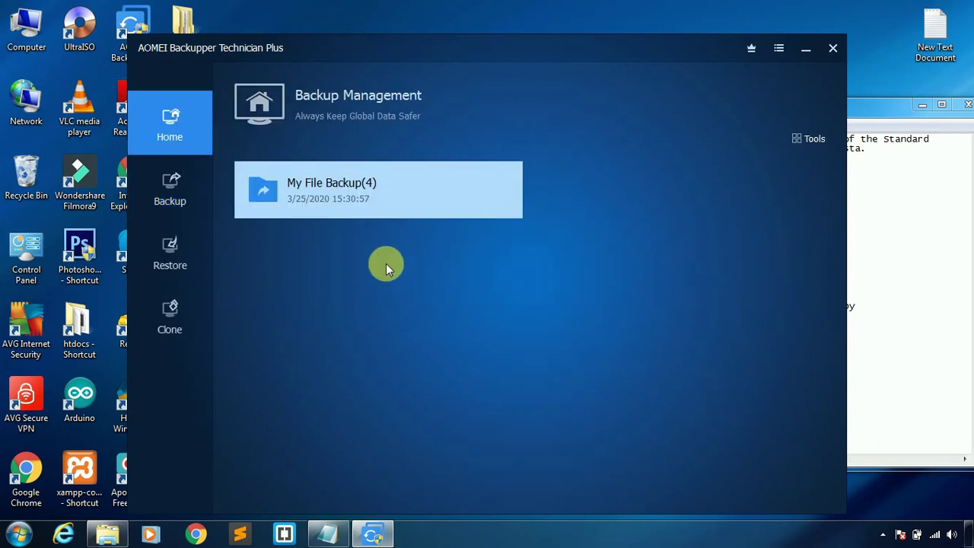
pyautogui.moveTo(373, 204)
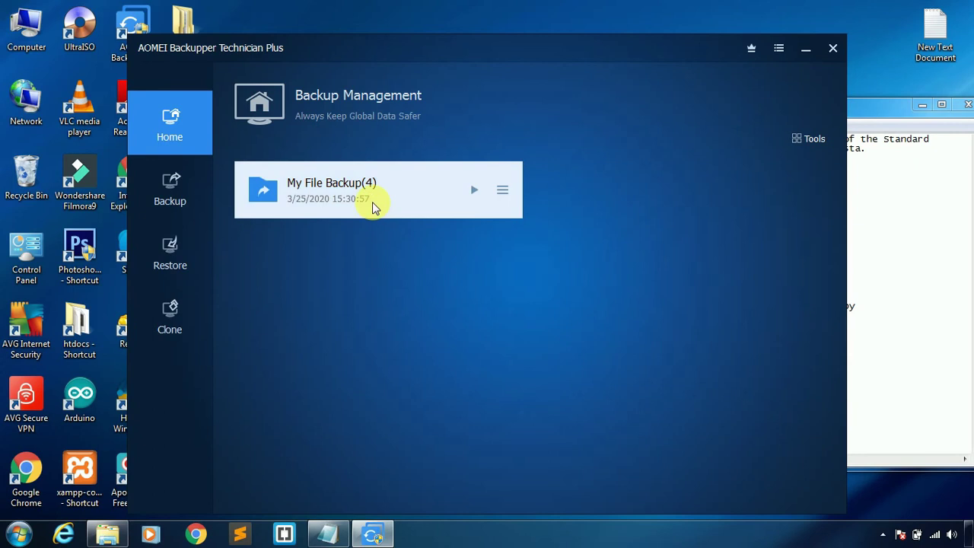
# Check the contents of the My File Backup(4) folder inside New folder in Windows Explorer, and minimize the window.
pyautogui.click(111, 535)
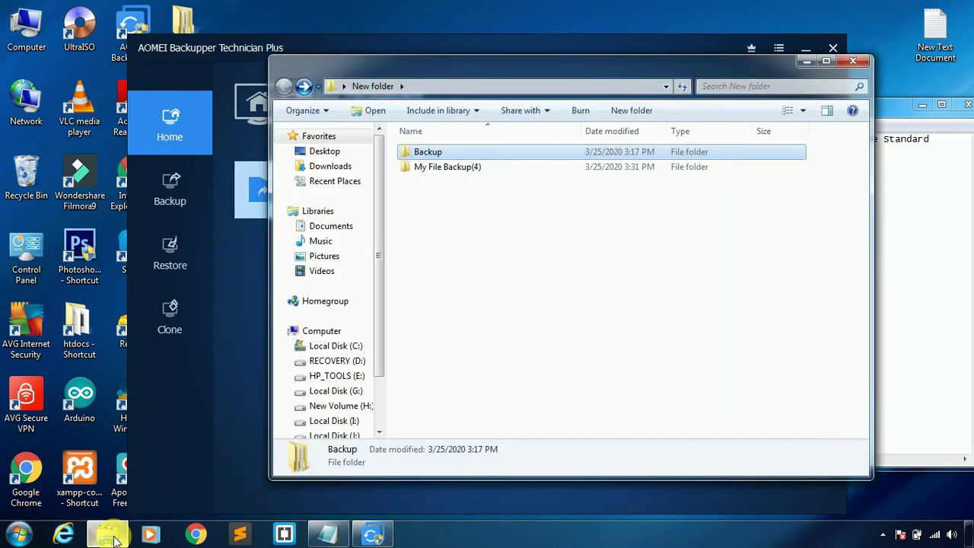
pyautogui.doubleClick(437, 167)
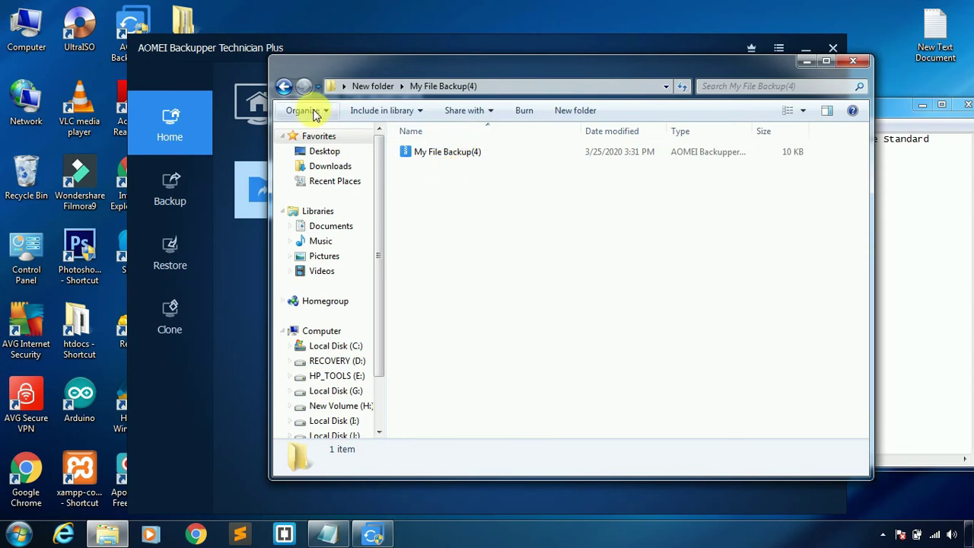
pyautogui.click(286, 89)
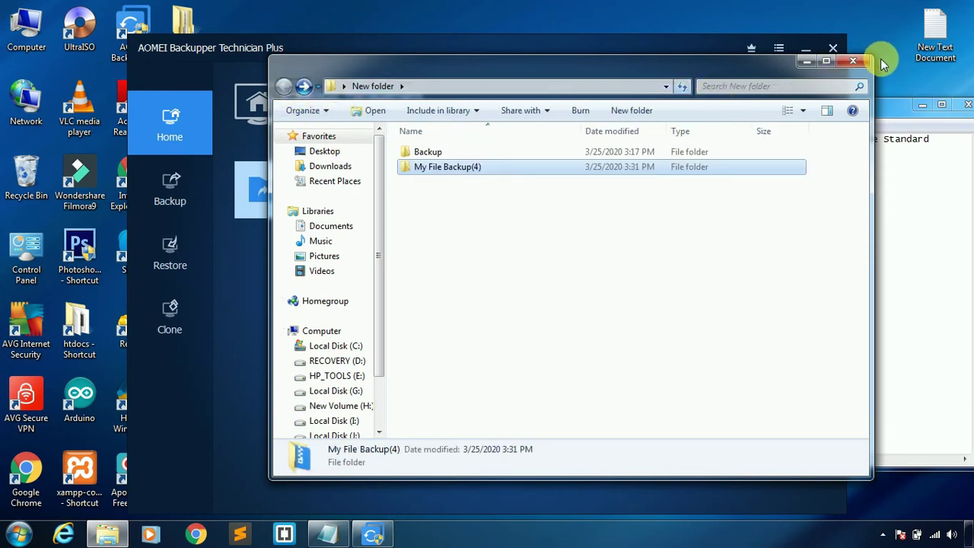
pyautogui.click(807, 63)
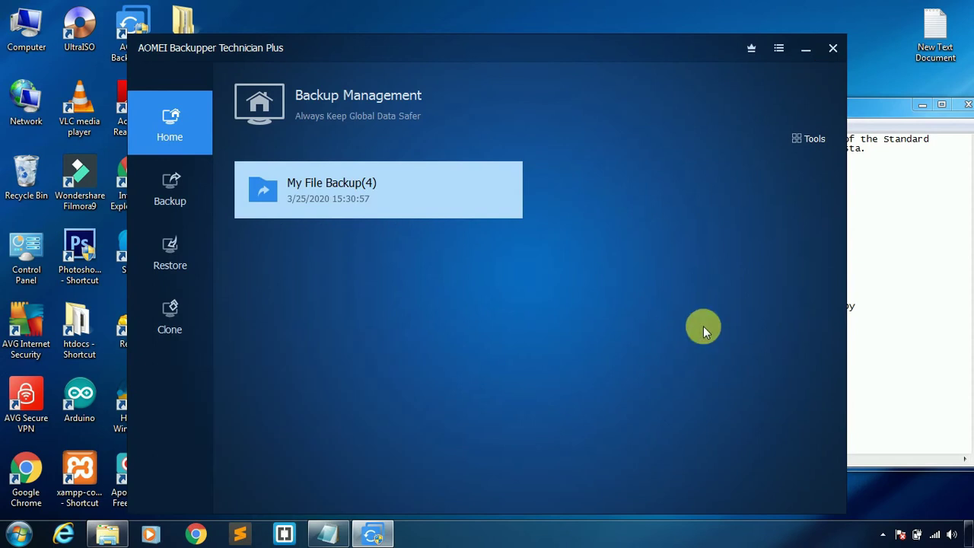
# Read the paragraph about restoring files in the Notepad document, and minimize the document.
pyautogui.click(888, 298)
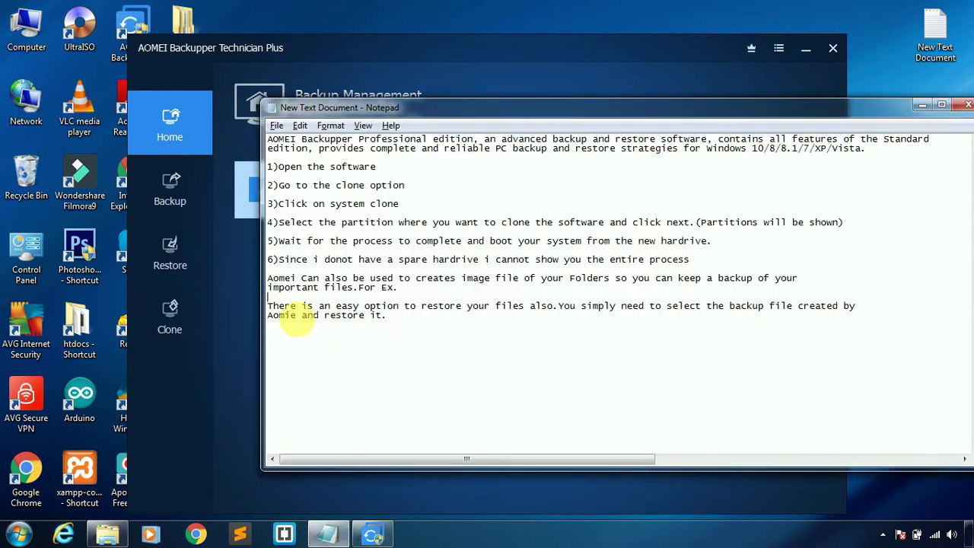
pyautogui.moveTo(275, 307); pyautogui.dragTo(578, 328)
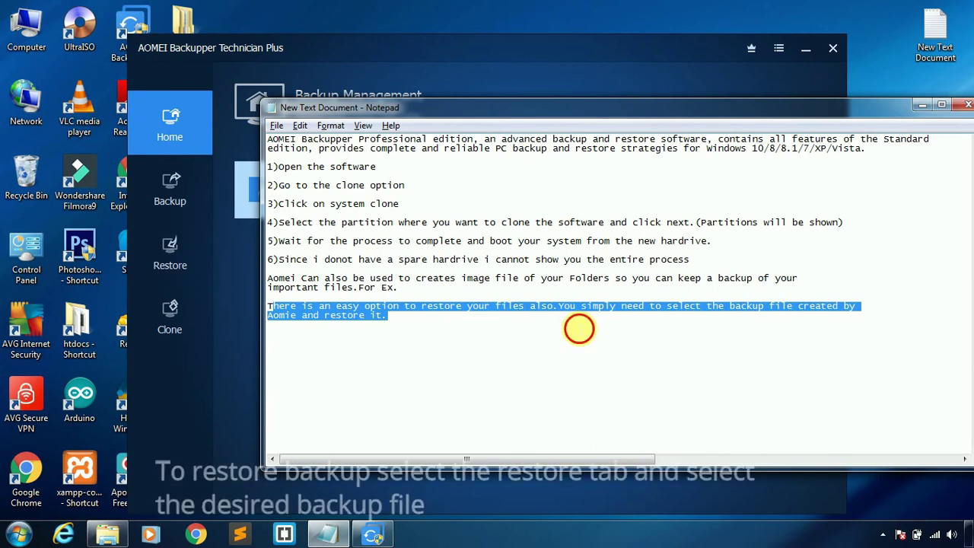
pyautogui.click(578, 329)
pyautogui.click(919, 108)
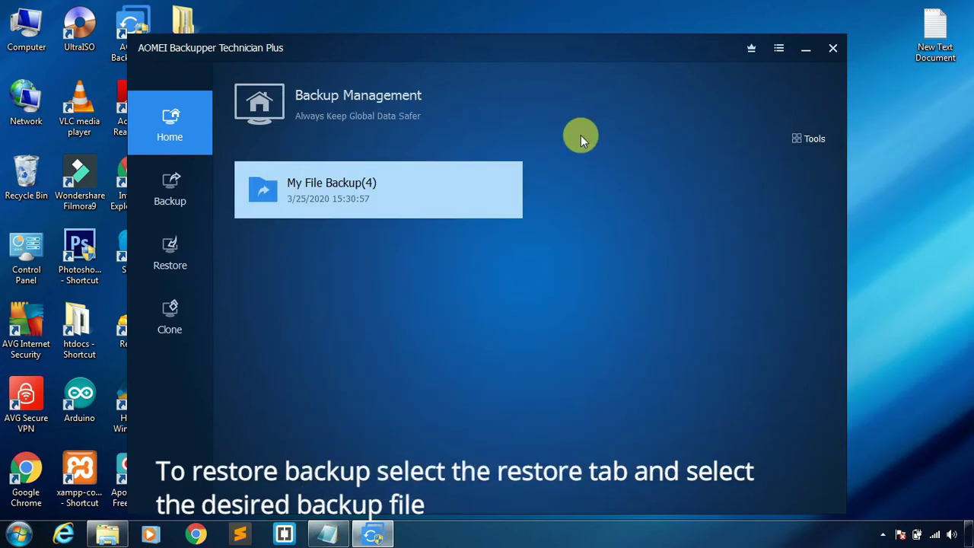
# Start a restore from the My File Backup(4) task with the whole C: drive entry selected for restoring.
pyautogui.click(178, 244)
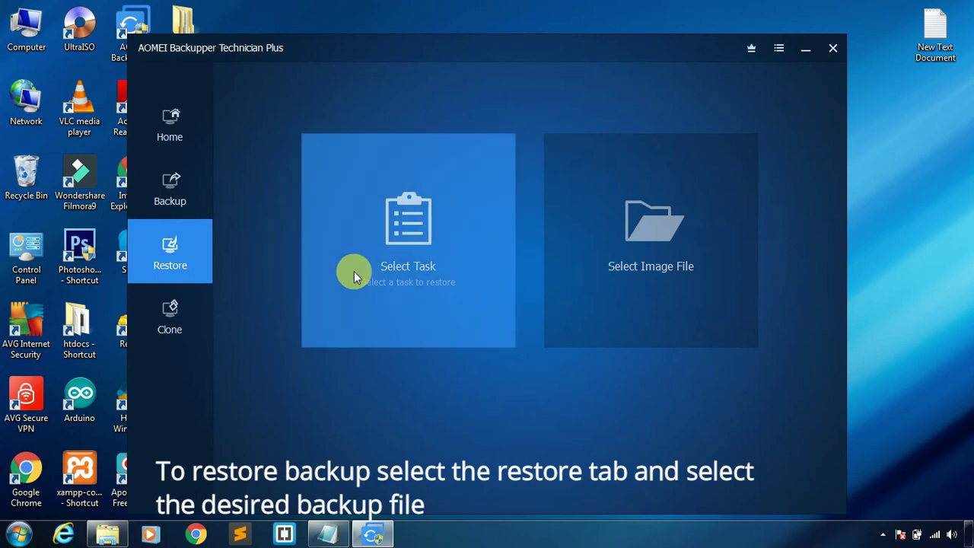
pyautogui.click(420, 251)
pyautogui.click(356, 194)
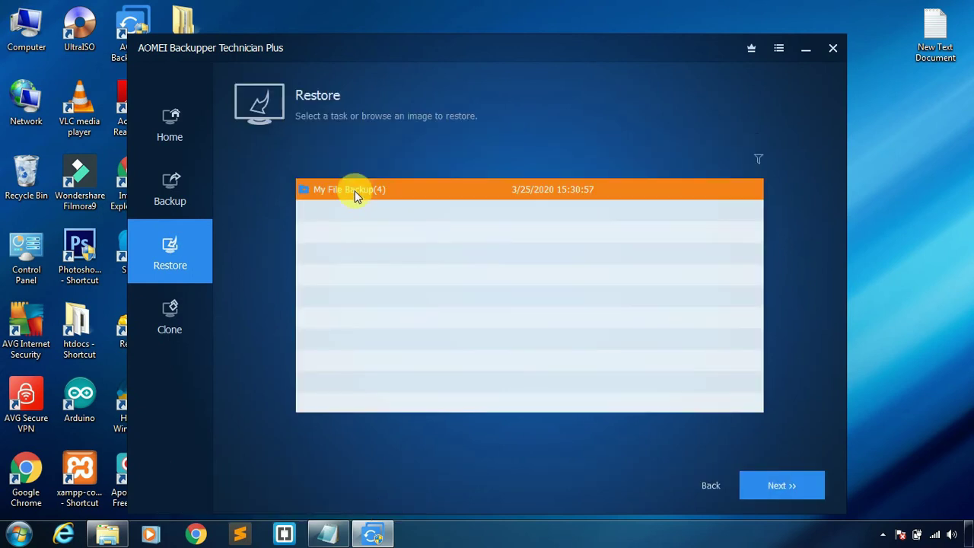
pyautogui.click(761, 482)
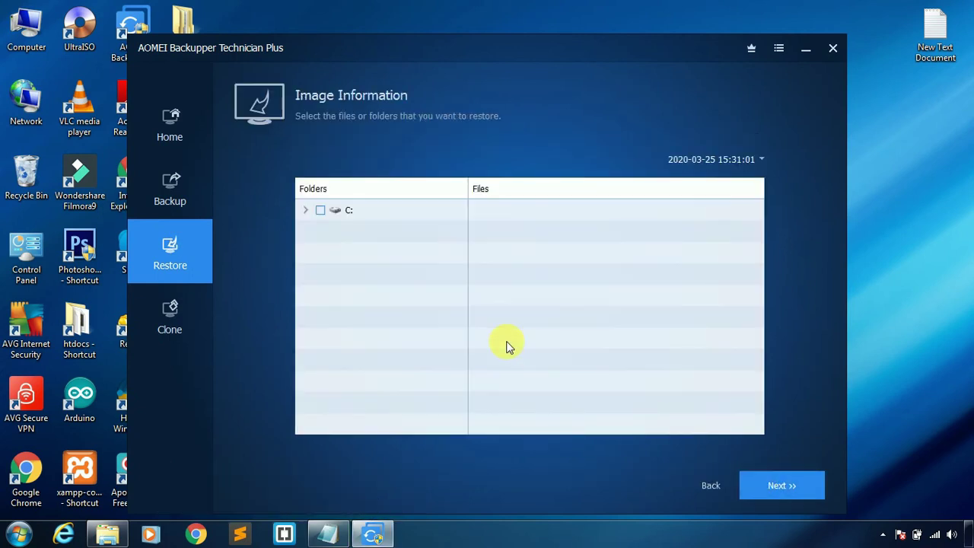
pyautogui.click(320, 210)
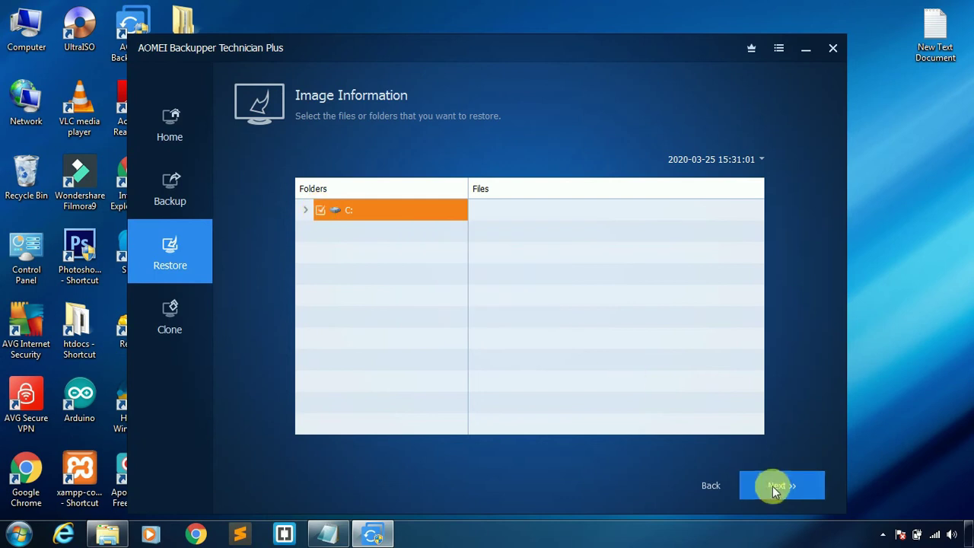
pyautogui.click(769, 483)
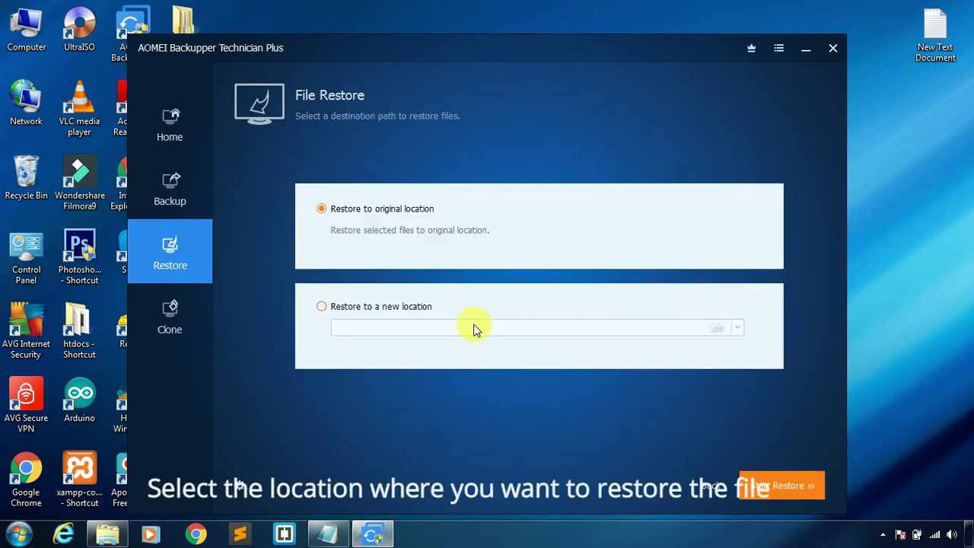
# Restore the files to a new location, New folder on the desktop, and finish the completed operation.
pyautogui.click(386, 308)
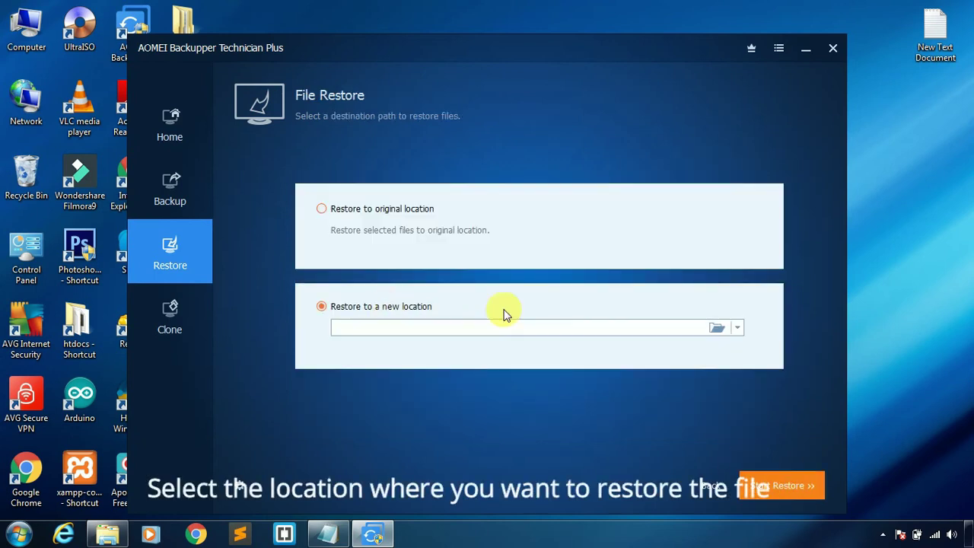
pyautogui.click(715, 328)
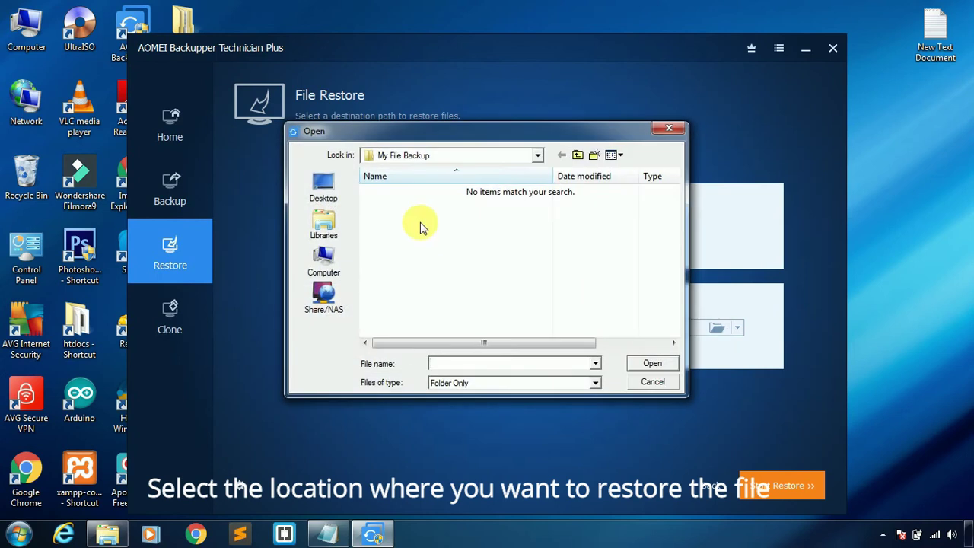
pyautogui.click(659, 367)
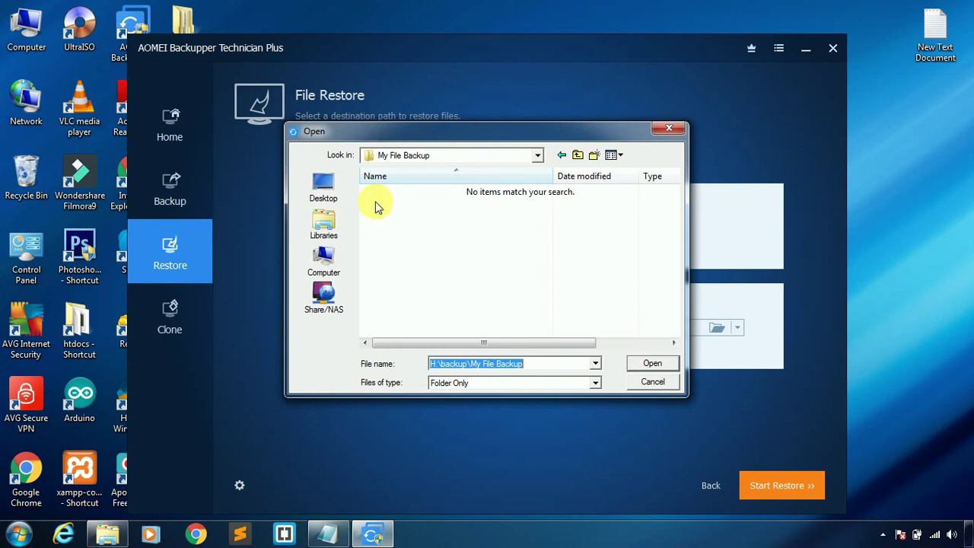
pyautogui.click(333, 190)
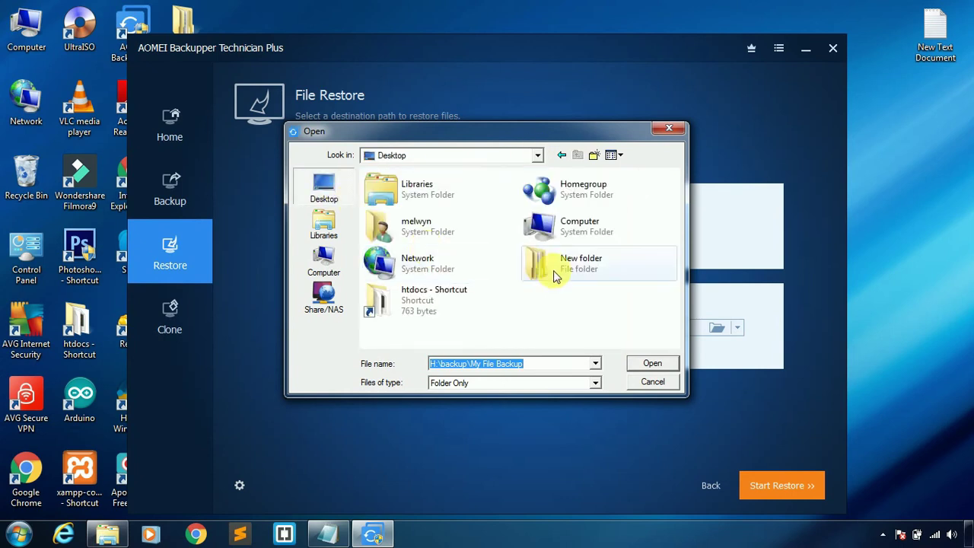
pyautogui.doubleClick(555, 270)
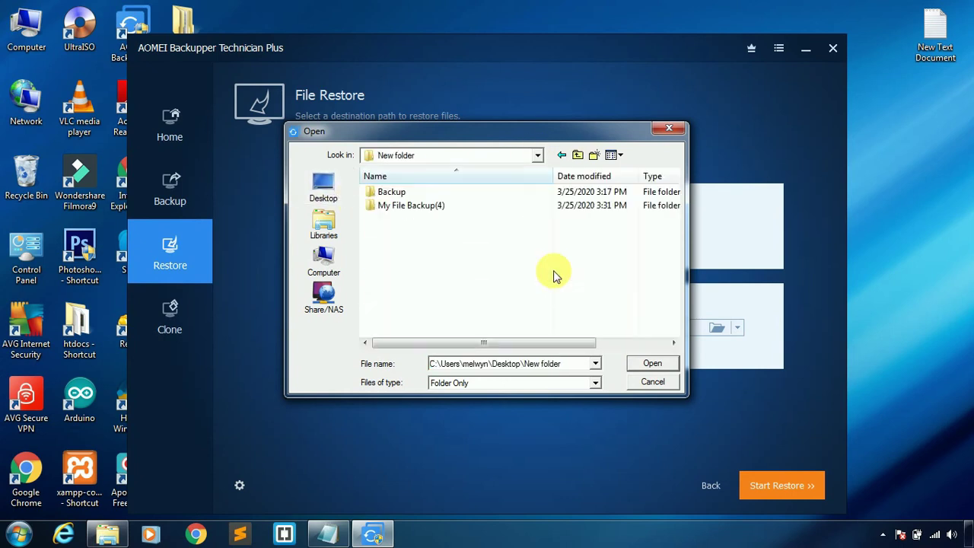
pyautogui.click(653, 366)
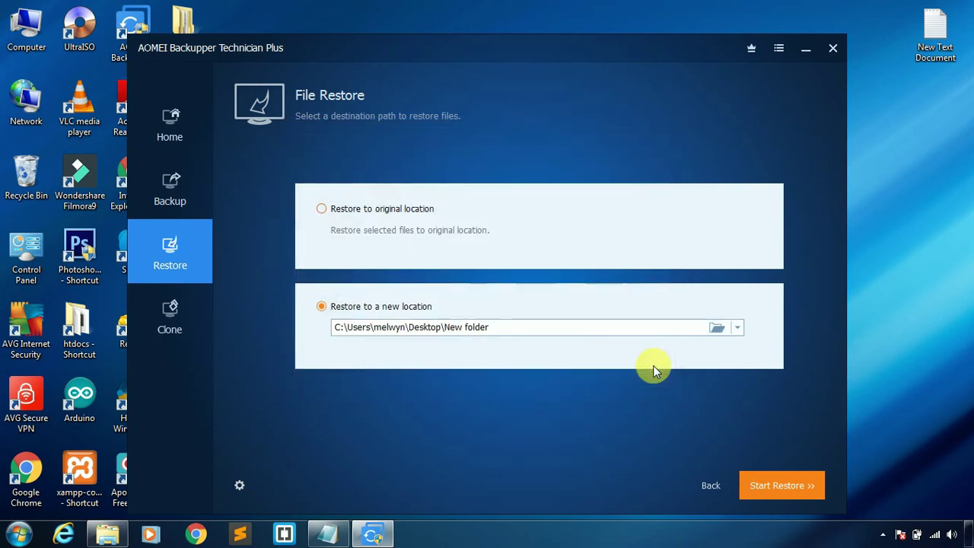
pyautogui.click(776, 478)
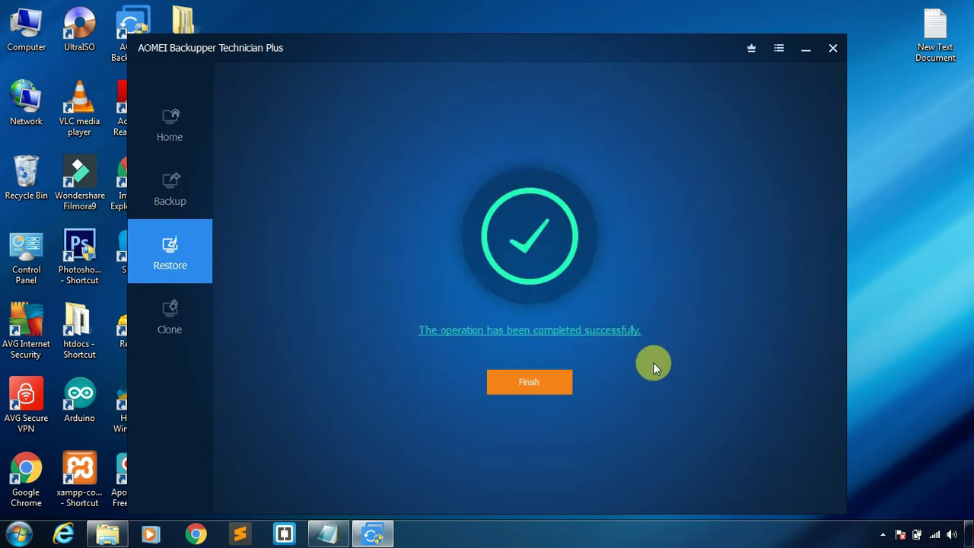
pyautogui.click(531, 382)
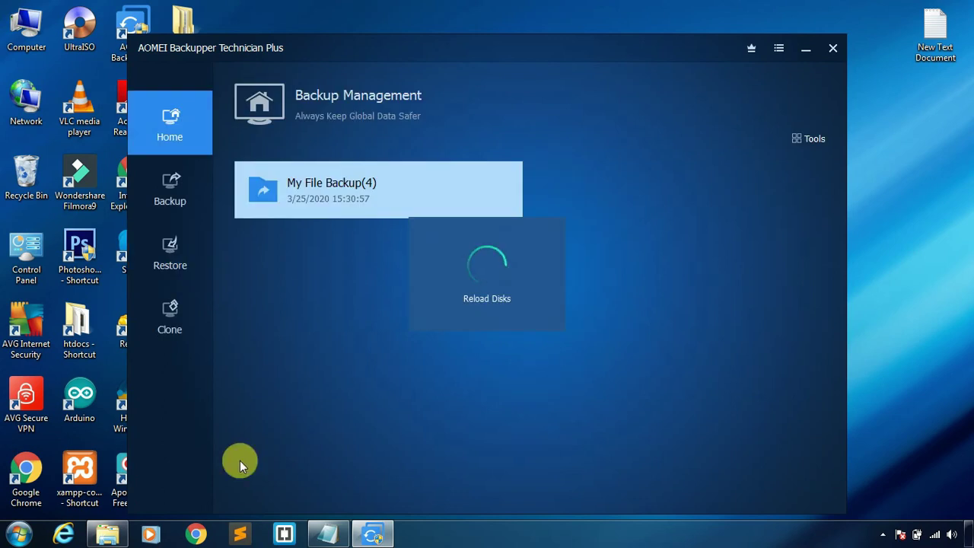
# Browse the restored Drive[C] folder in Windows Explorer down to its Backup\Test backup subfolder.
pyautogui.click(107, 534)
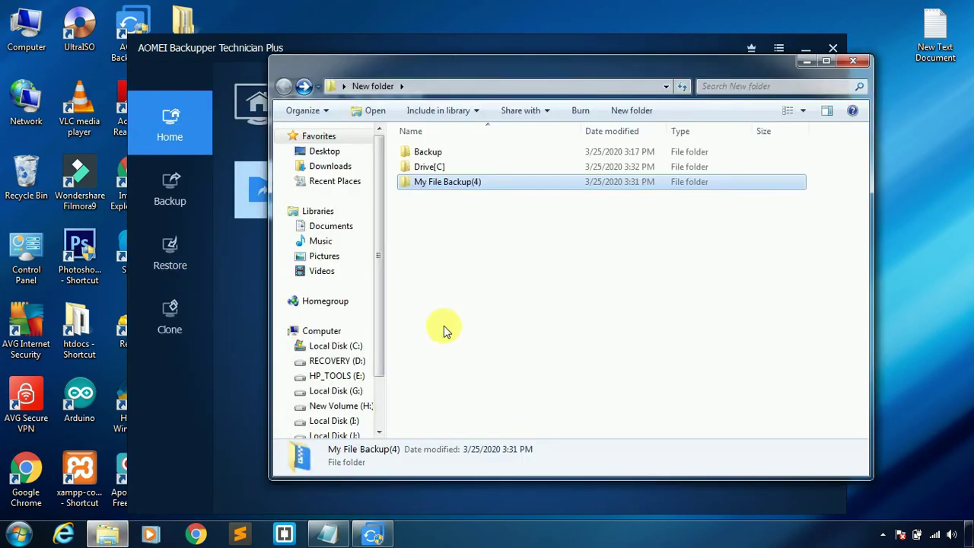
pyautogui.doubleClick(454, 162)
pyautogui.doubleClick(453, 153)
pyautogui.doubleClick(454, 155)
pyautogui.doubleClick(454, 154)
pyautogui.click(454, 154)
pyautogui.doubleClick(454, 155)
pyautogui.click(454, 154)
pyautogui.doubleClick(454, 154)
pyautogui.click(454, 154)
pyautogui.doubleClick(453, 153)
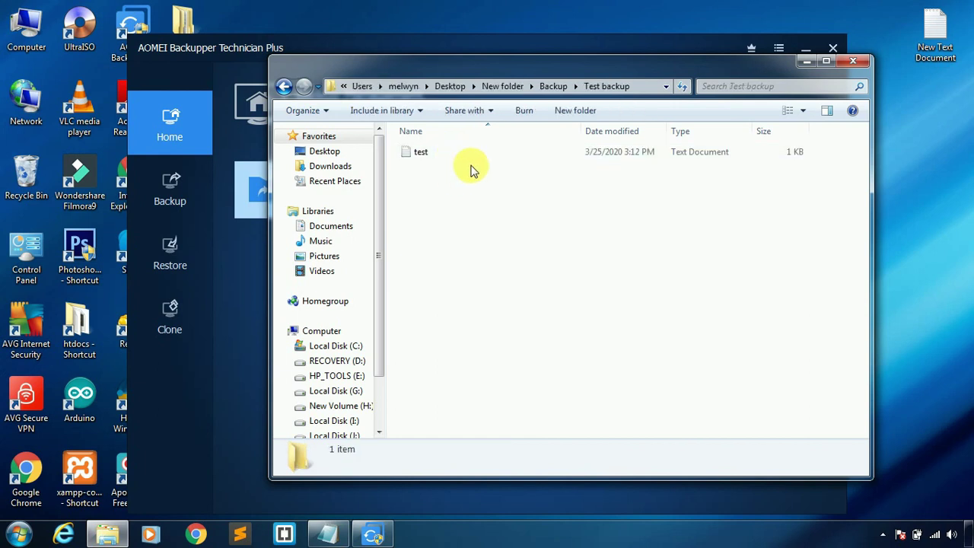
# View the content of the restored test text file in Notepad and close it.
pyautogui.click(443, 151)
pyautogui.doubleClick(442, 151)
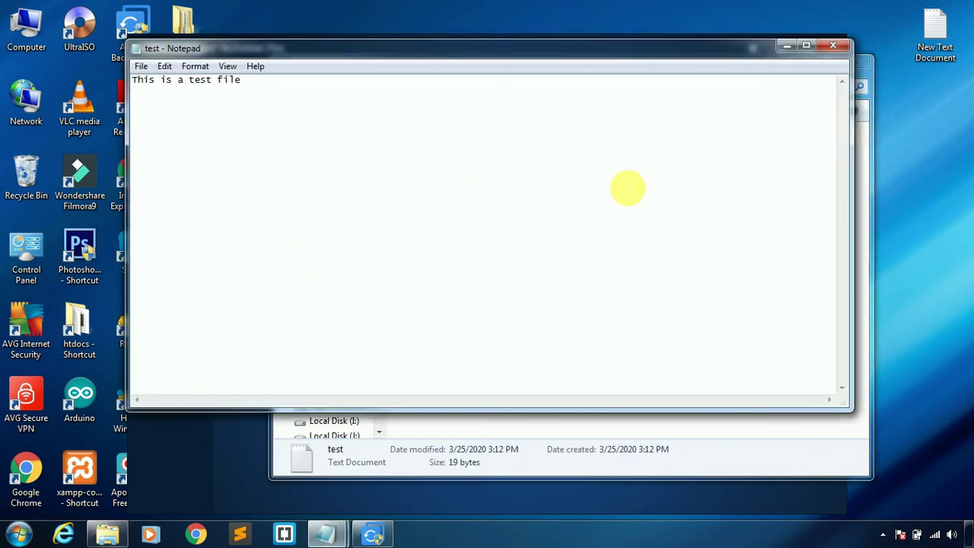
pyautogui.click(833, 47)
pyautogui.click(746, 245)
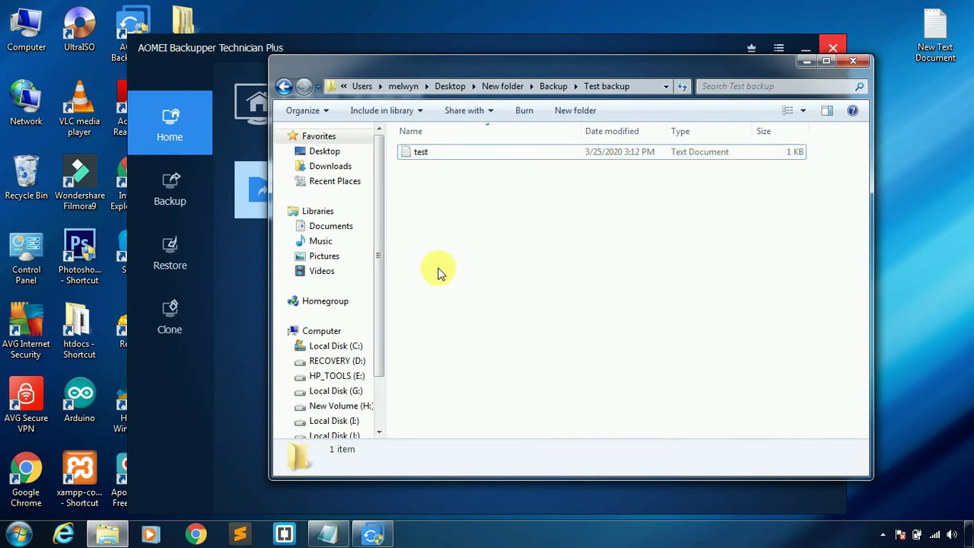
# Examine the original test file in the desktop's New folder\Backup\Test backup, and return to New folder to compare with Drive[C].
pyautogui.click(325, 152)
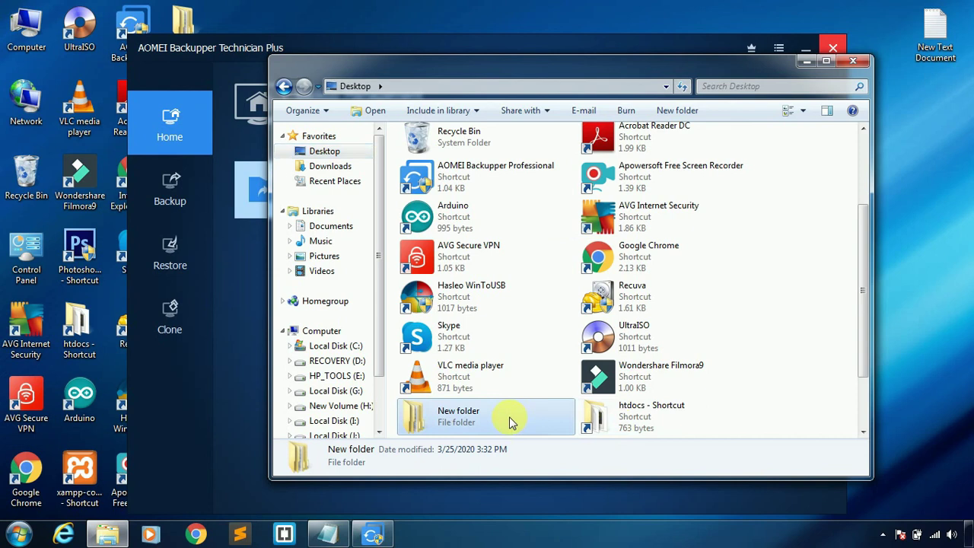
pyautogui.doubleClick(479, 422)
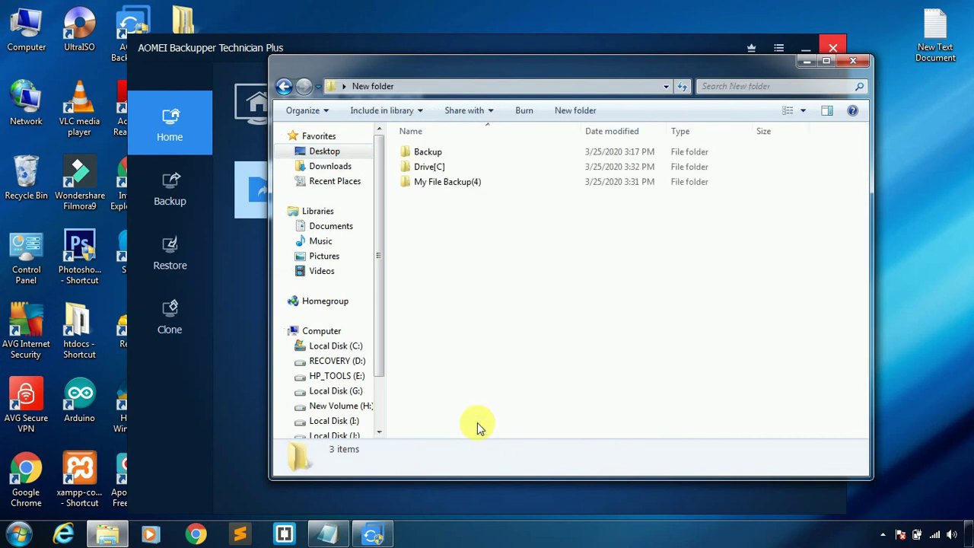
pyautogui.doubleClick(451, 152)
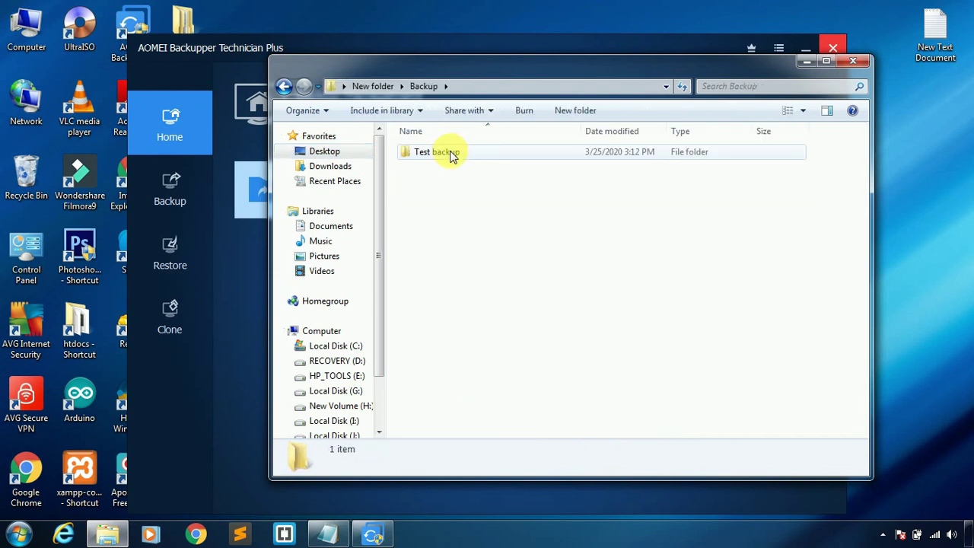
pyautogui.doubleClick(420, 154)
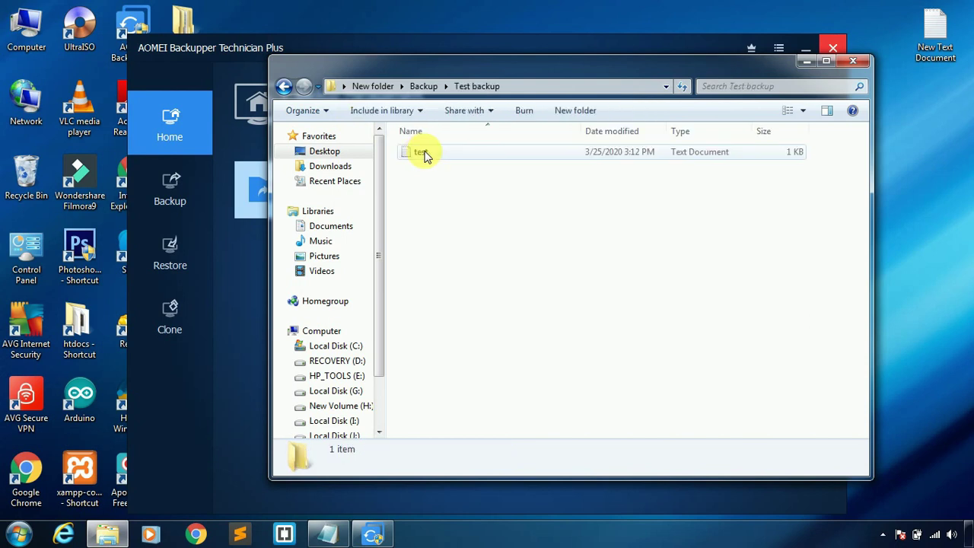
pyautogui.click(283, 86)
pyautogui.click(283, 86)
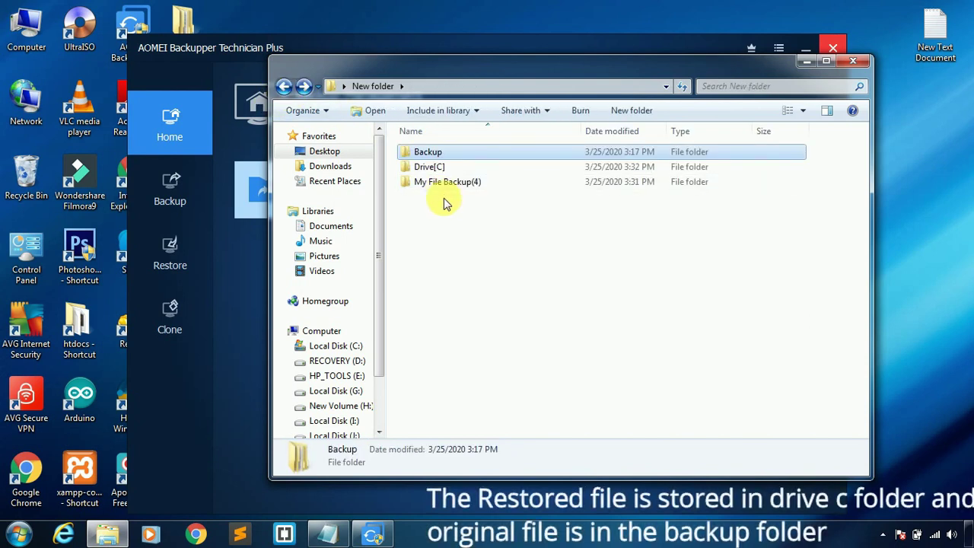
pyautogui.click(448, 168)
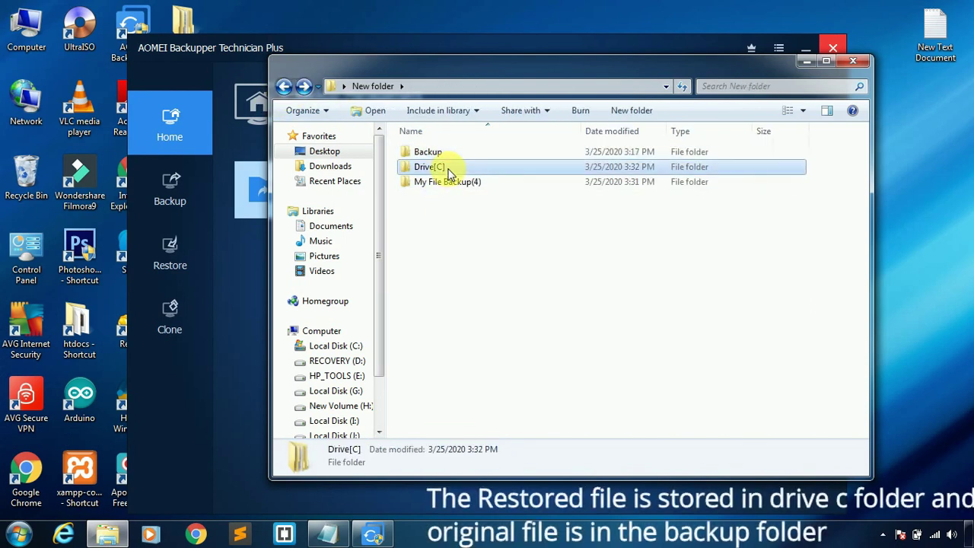
pyautogui.click(485, 257)
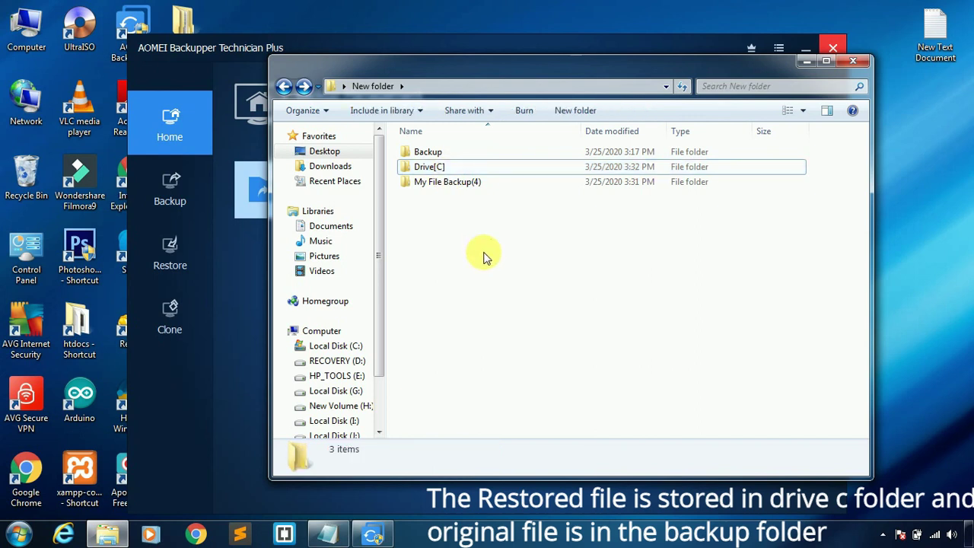